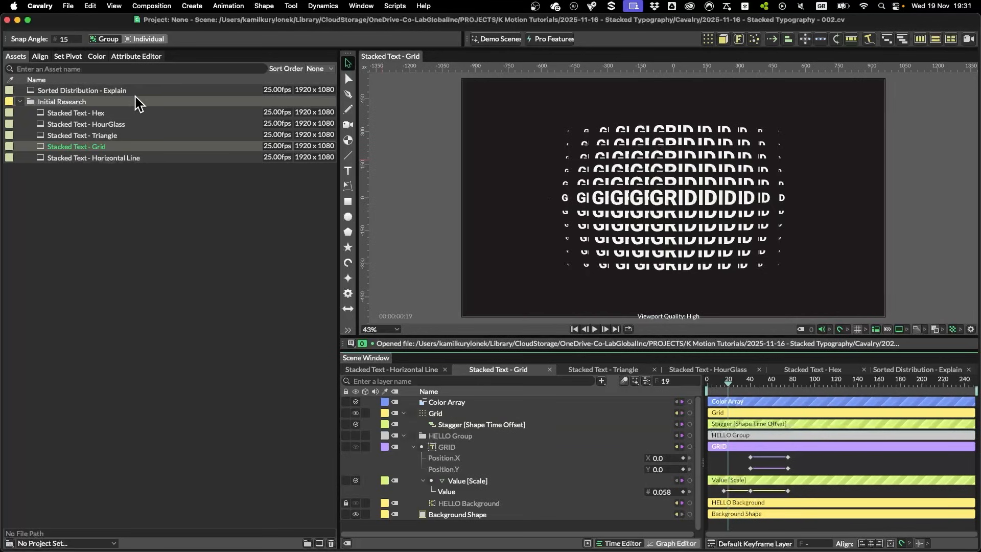
Step: Open the Sorted Distribution - Explain composition and show the Sorted layer's attributes
{"action": "double_click", "coordinate": [120, 91]}
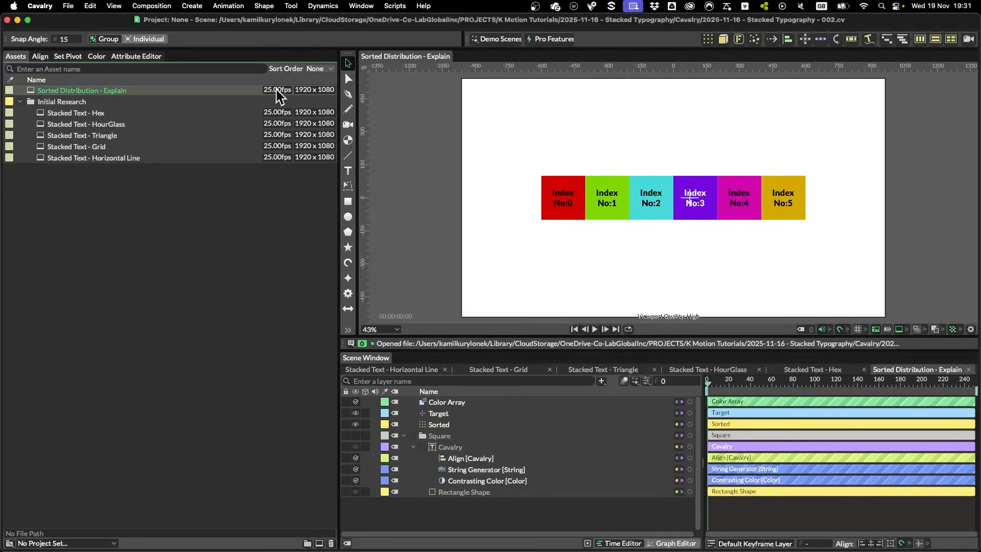
{"action": "left_click", "coordinate": [134, 57]}
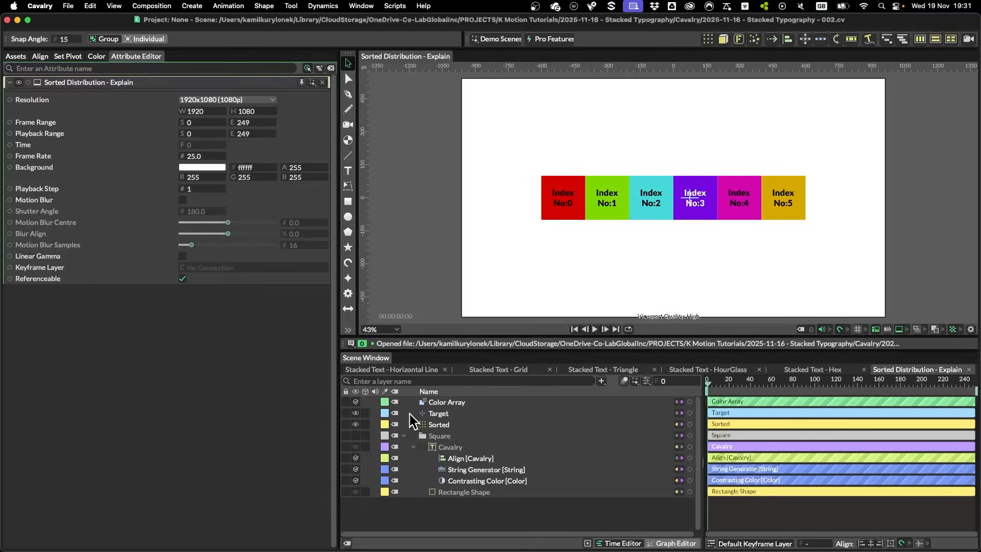
{"action": "left_click", "coordinate": [473, 308]}
{"action": "left_click", "coordinate": [439, 425]}
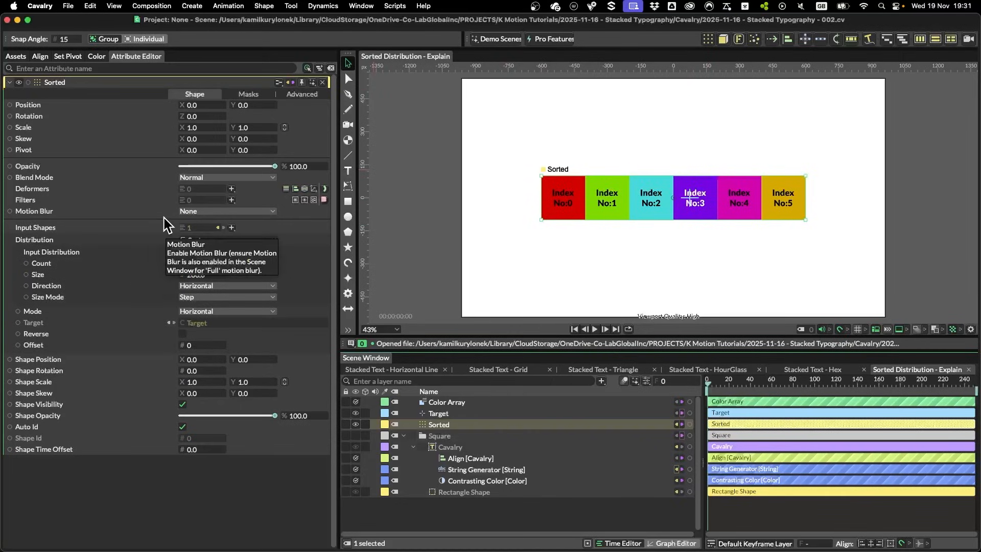
Step: Examine the options available for the Sorted layer's Distribution and its nested Input Distribution
{"action": "left_click", "coordinate": [250, 239]}
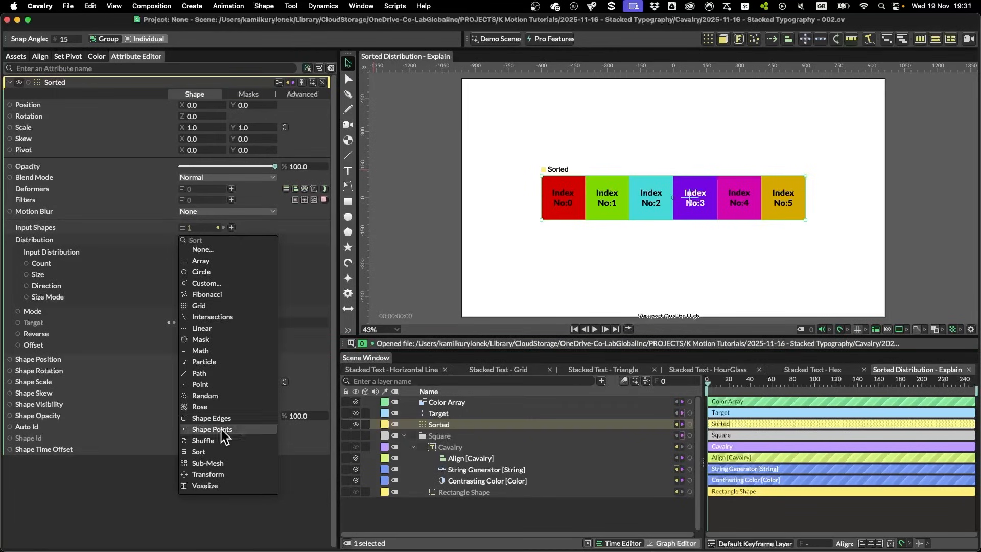
{"action": "left_click", "coordinate": [151, 495]}
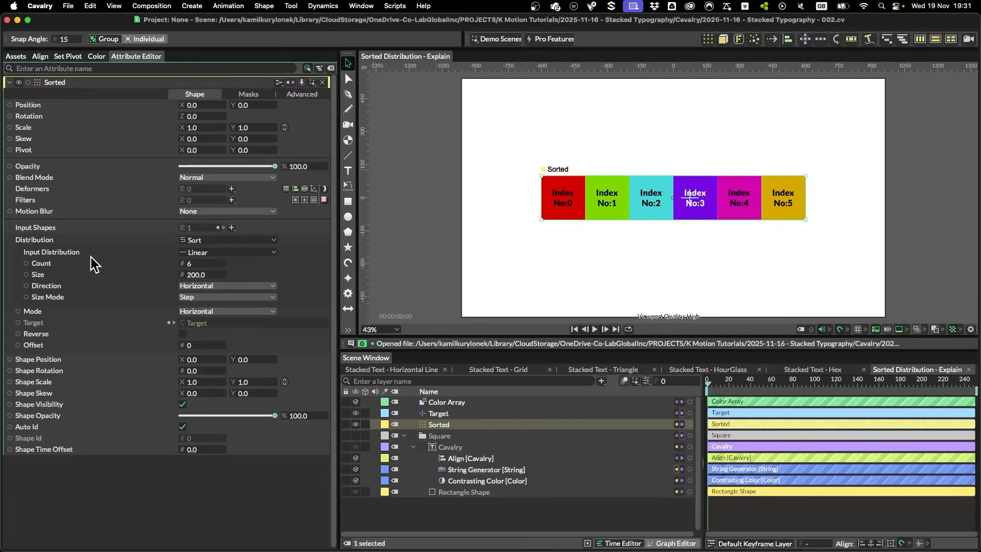
{"action": "left_click", "coordinate": [197, 253]}
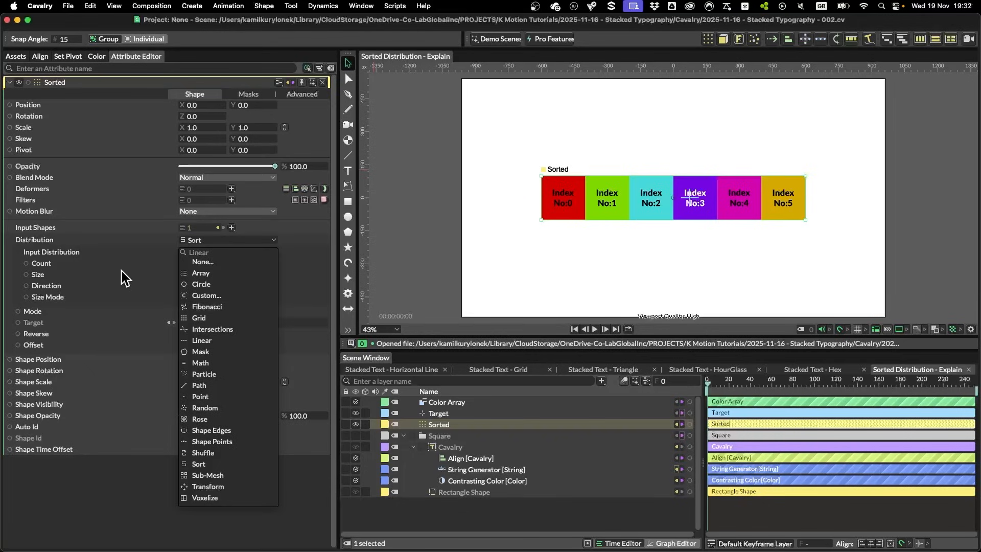
{"action": "left_click", "coordinate": [93, 252]}
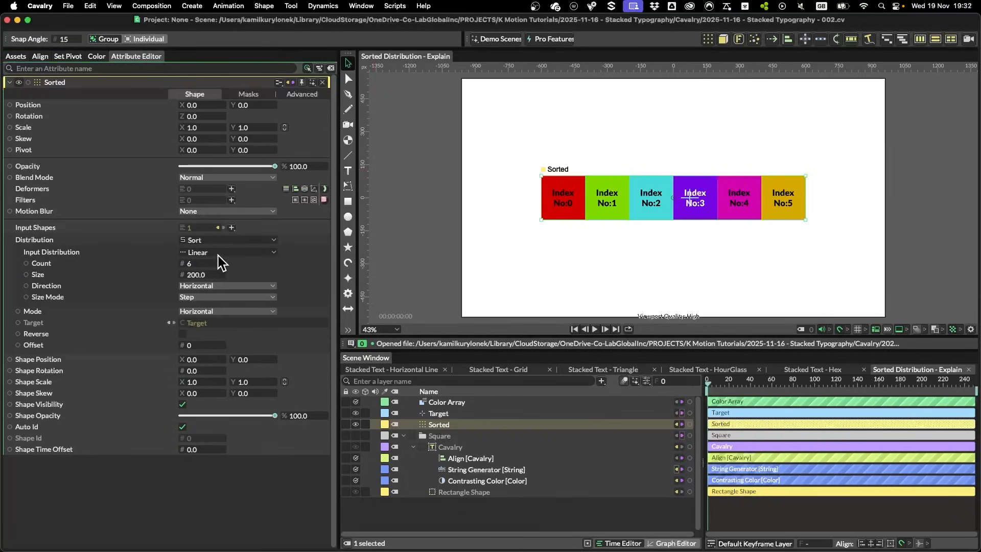
{"action": "scroll", "coordinate": [648, 228], "scroll_direction": "up", "scroll_amount": 2}
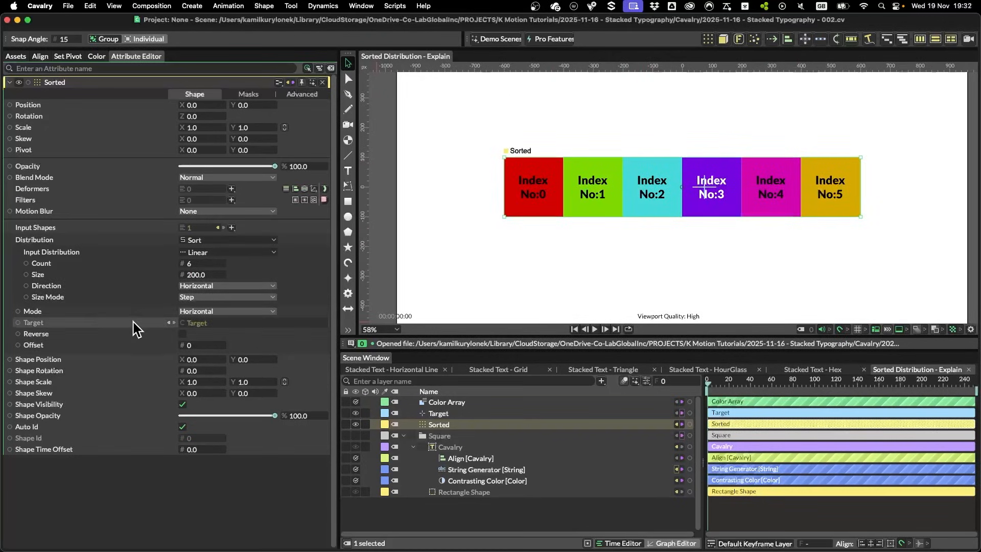
Step: Try the Vertical sort mode on the Sorted layer and return it to Horizontal
{"action": "left_click", "coordinate": [216, 310]}
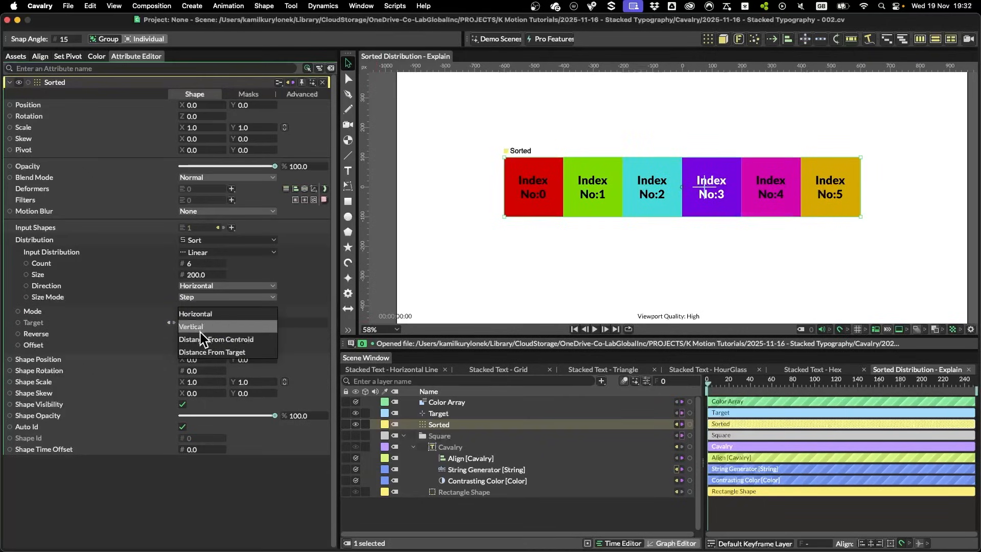
{"action": "left_click", "coordinate": [203, 317]}
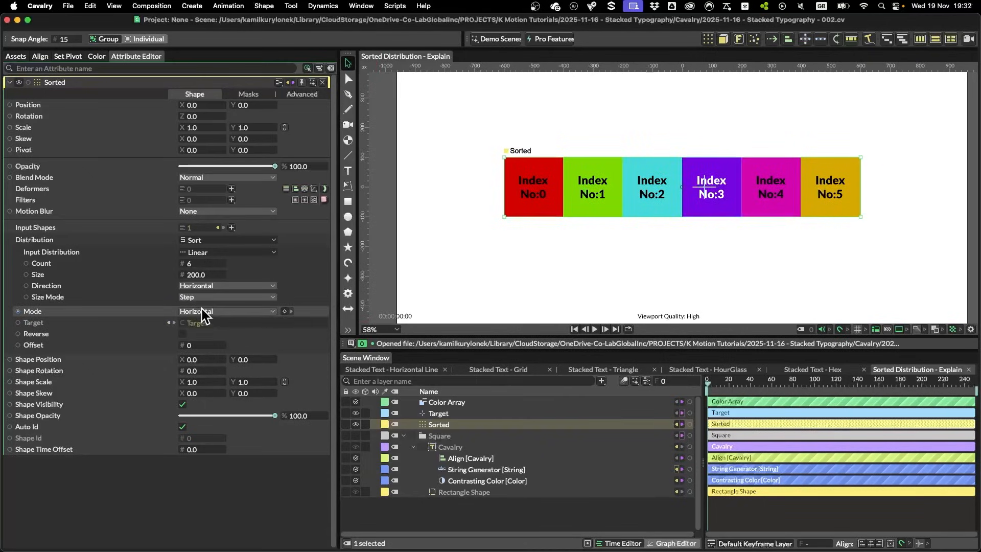
{"action": "left_click", "coordinate": [202, 311]}
{"action": "left_click", "coordinate": [203, 326]}
{"action": "left_click", "coordinate": [202, 310]}
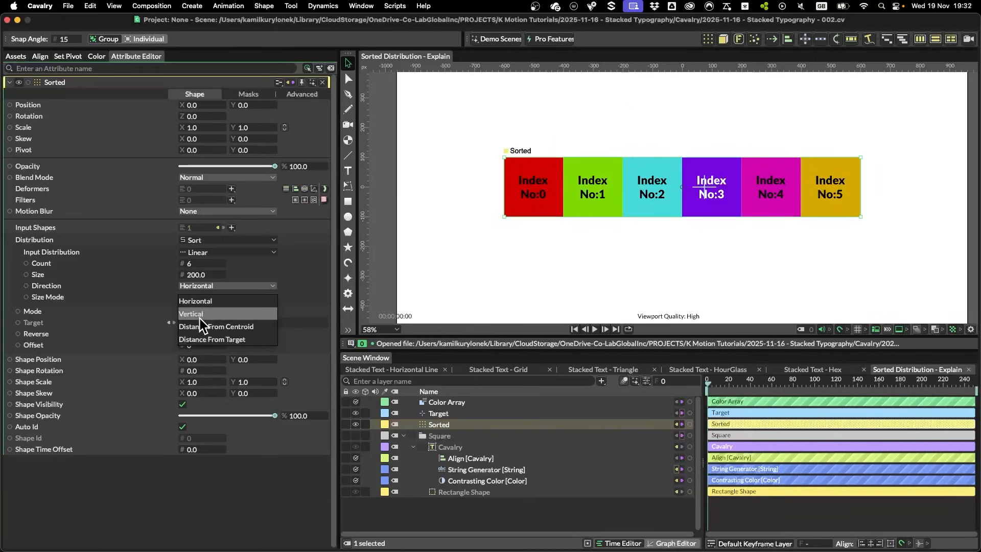
{"action": "left_click", "coordinate": [196, 309]}
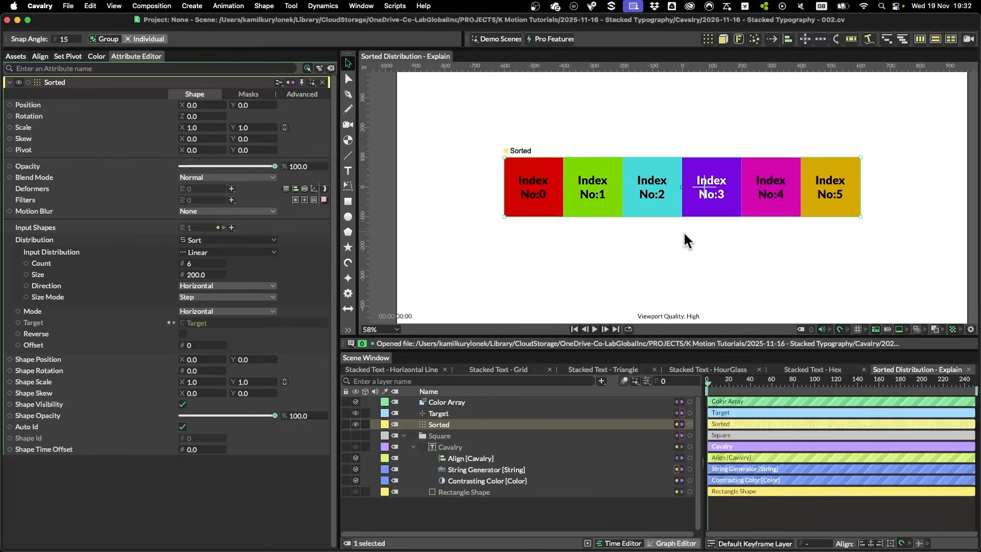
Step: Try the Distance From Centroid sort mode on the Sorted layer and restore Horizontal
{"action": "left_click", "coordinate": [210, 310]}
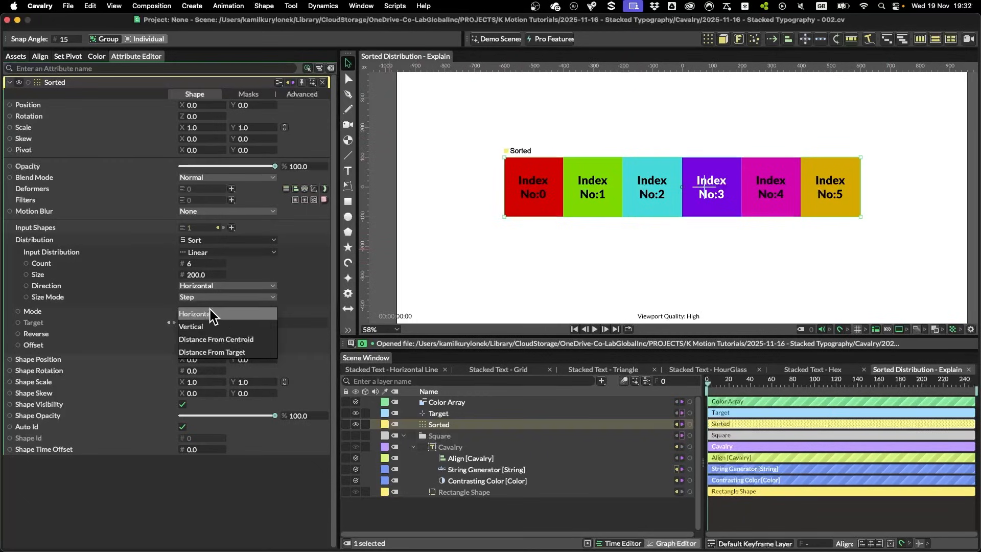
{"action": "left_click", "coordinate": [201, 339]}
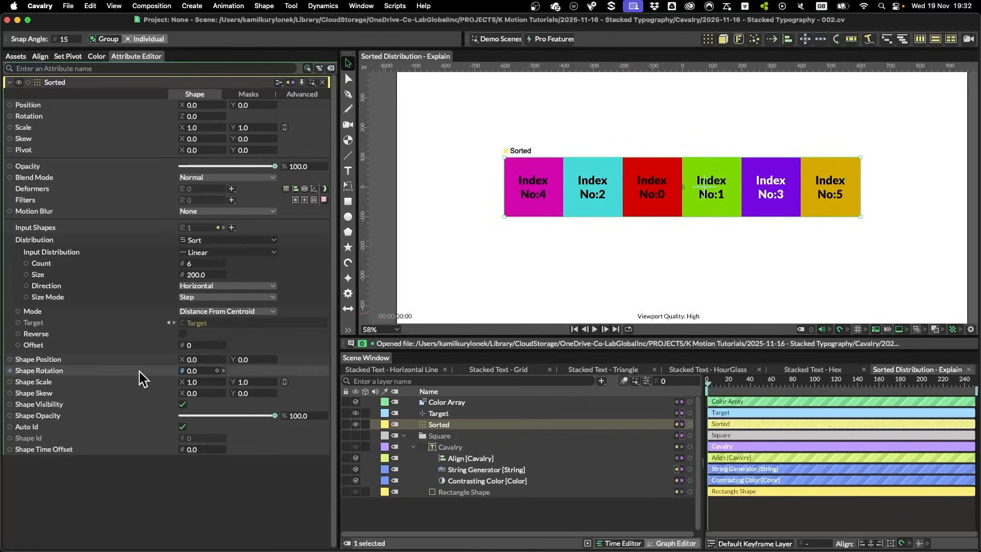
{"action": "left_click", "coordinate": [237, 311]}
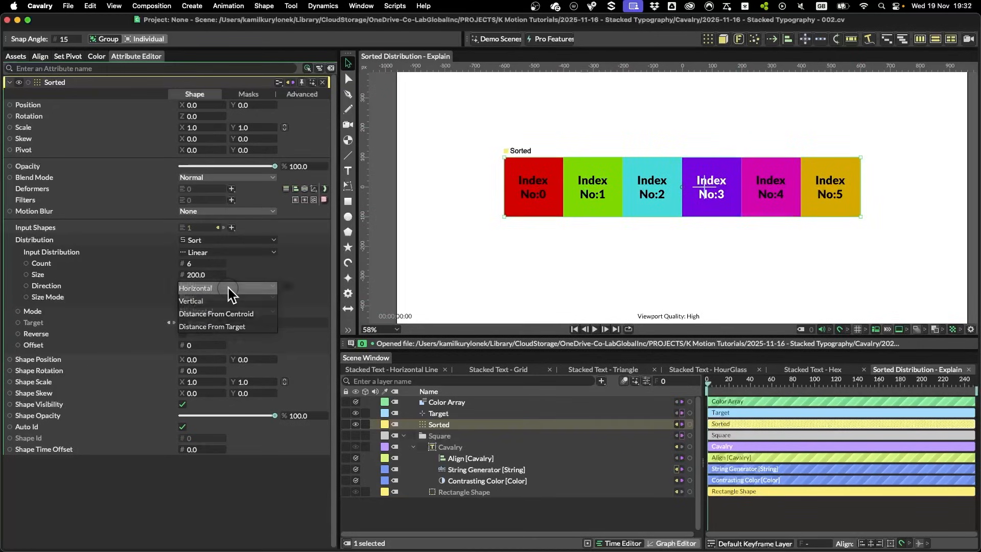
{"action": "left_click", "coordinate": [229, 288]}
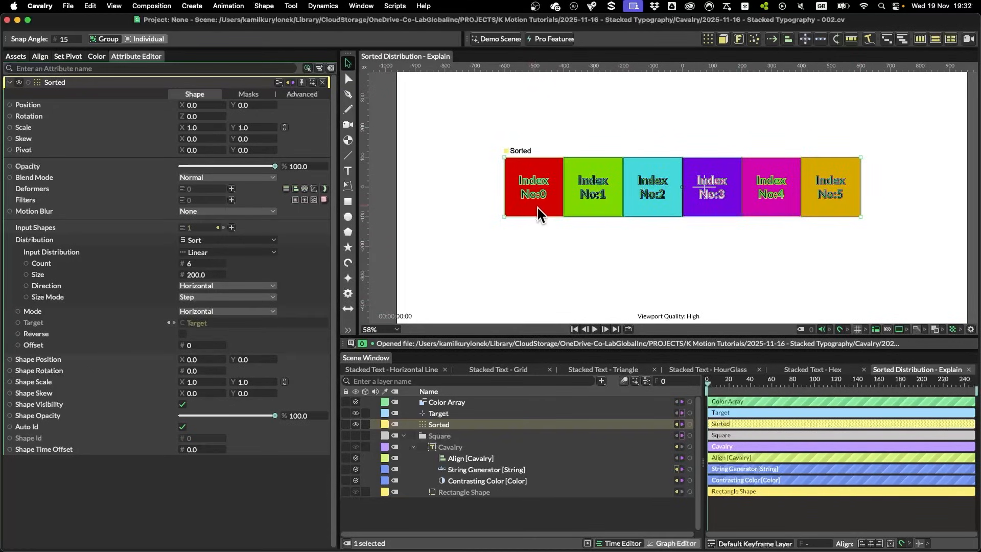
Step: Switch the Sorted layer's Reverse option on and off again
{"action": "left_click", "coordinate": [182, 334]}
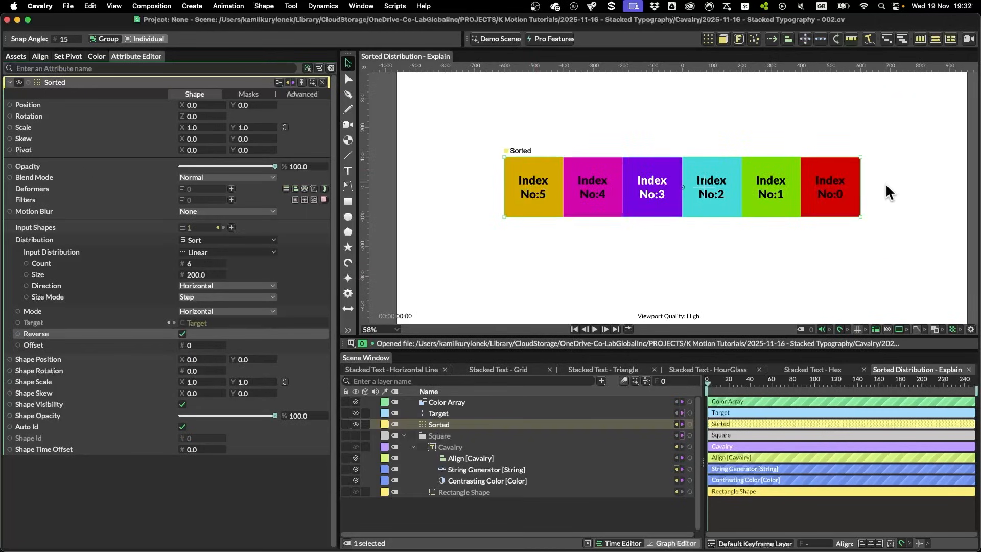
{"action": "left_click", "coordinate": [183, 334]}
Step: Set the Sorted layer's sort mode to Distance From Target and move the Target null above the fifth tile
{"action": "left_click", "coordinate": [232, 310]}
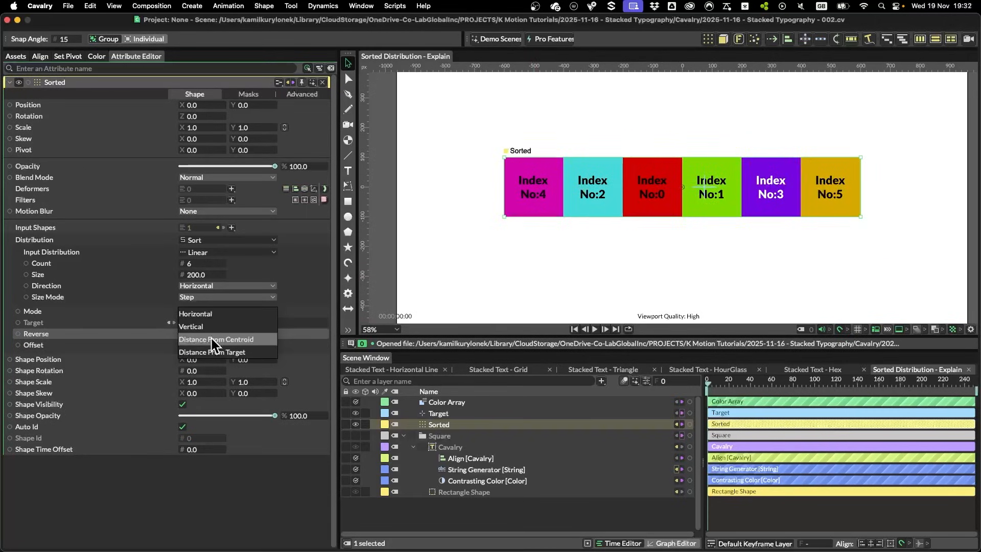
{"action": "left_click", "coordinate": [207, 350]}
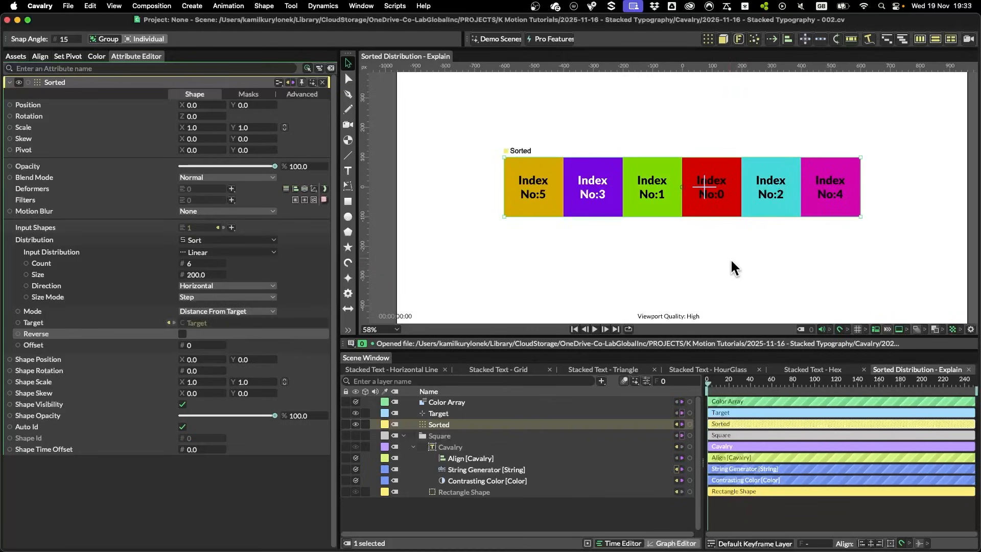
{"action": "left_click", "coordinate": [465, 415]}
{"action": "left_click_drag", "start_coordinate": [704, 193], "coordinate": [745, 113]}
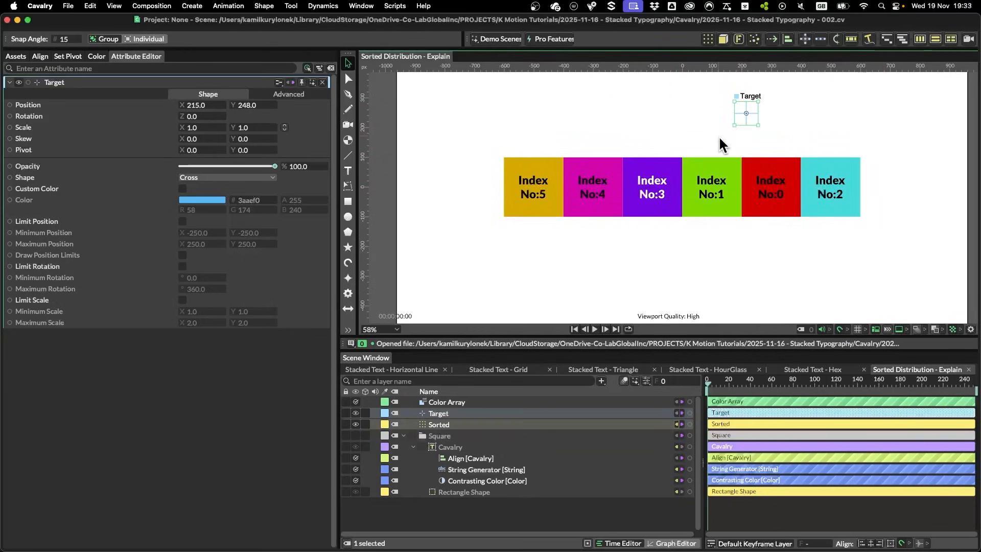
{"action": "left_click_drag", "start_coordinate": [746, 115], "coordinate": [771, 116]}
Step: Change the Sorted layer's Input Distribution to Grid and move the Target null to the grid's lower-left corner, about X -300, Y -281
{"action": "left_click", "coordinate": [439, 424]}
{"action": "left_click", "coordinate": [221, 240]}
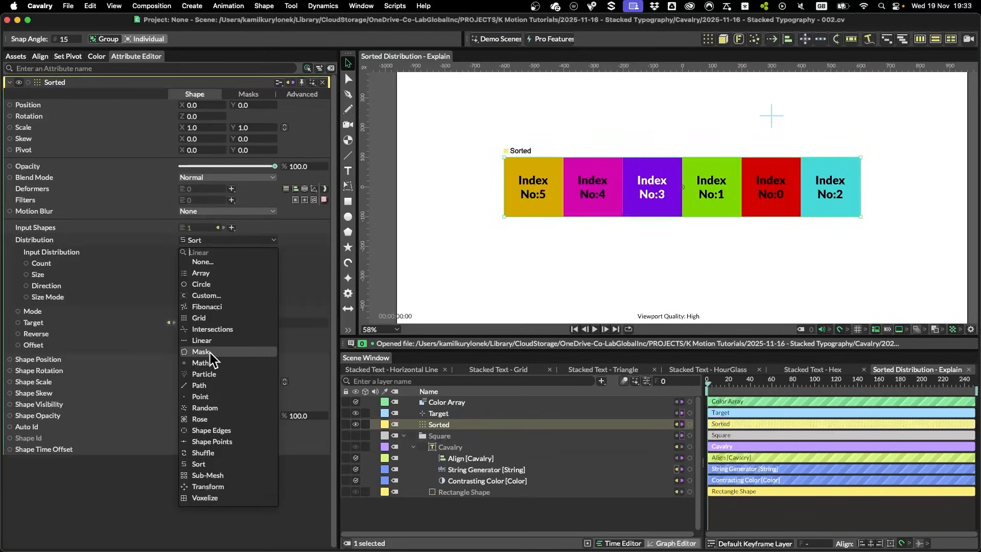
{"action": "left_click", "coordinate": [210, 318]}
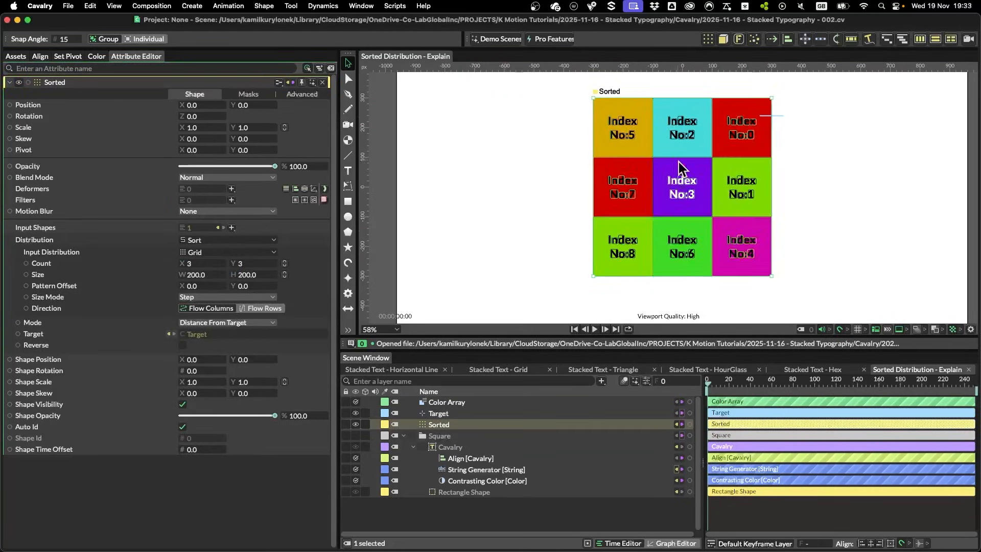
{"action": "left_click_drag", "start_coordinate": [780, 111], "coordinate": [612, 247]}
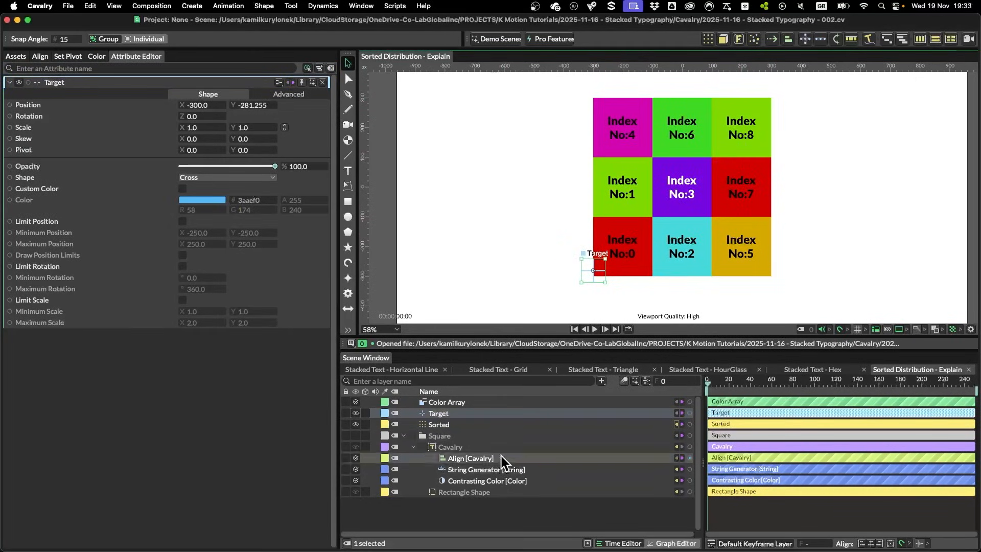
Step: Set the Sorted layer's sort mode to Vertical and toggle its Reverse option
{"action": "left_click", "coordinate": [437, 420]}
{"action": "left_click", "coordinate": [275, 323]}
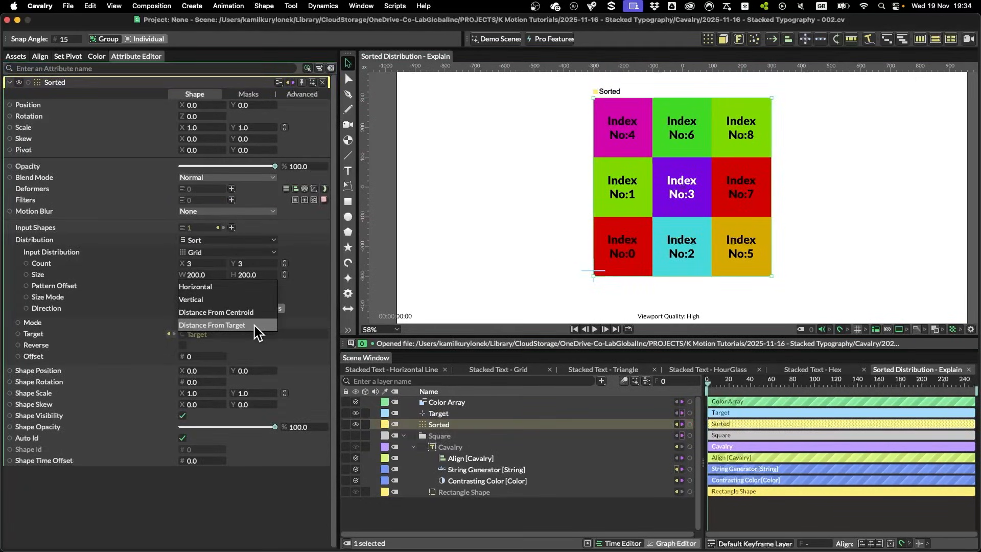
{"action": "left_click", "coordinate": [204, 288]}
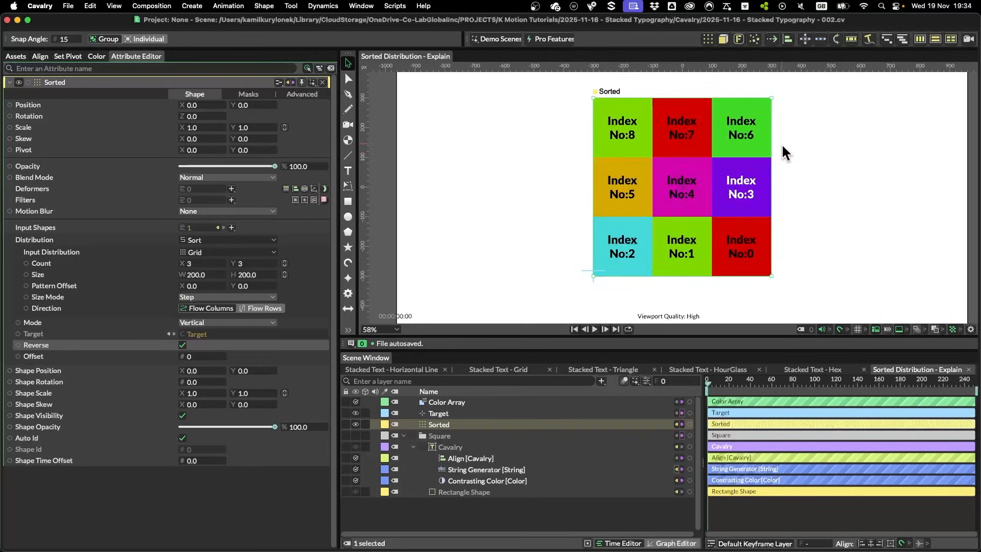
{"action": "left_click", "coordinate": [182, 345]}
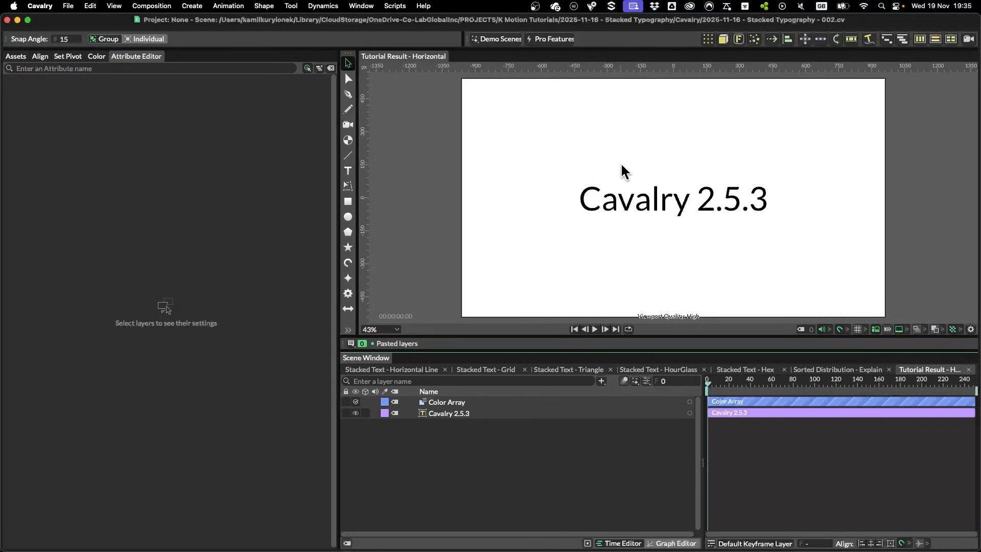
Step: Replace the Cavalry 2.5.3 text in the Tutorial Result composition with a new text layer reading HELLO
{"action": "left_click", "coordinate": [459, 401]}
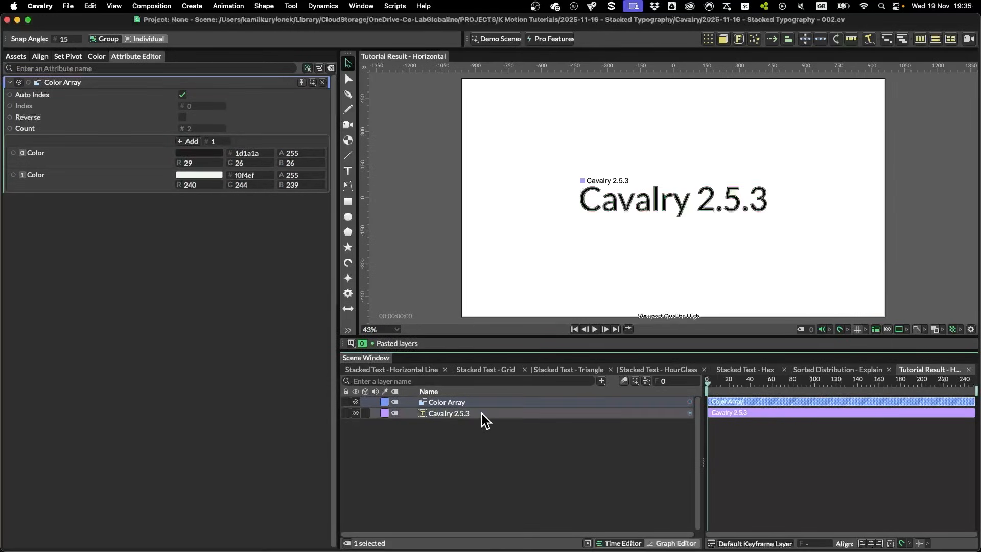
{"action": "left_click", "coordinate": [490, 453]}
{"action": "key", "text": "ctrl+z"}
{"action": "left_click", "coordinate": [347, 169]}
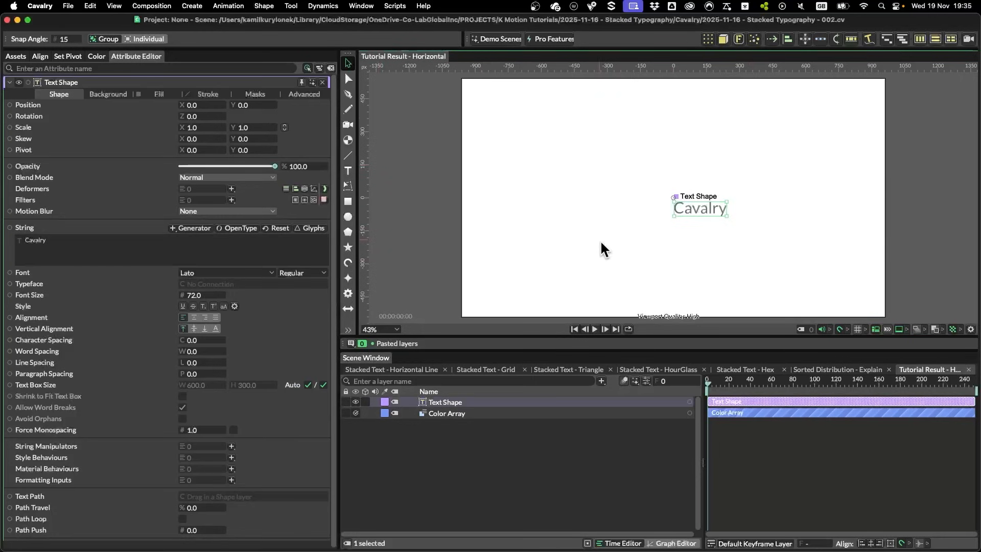
{"action": "key", "text": "super+a"}
{"action": "type", "text": "HELLO"}
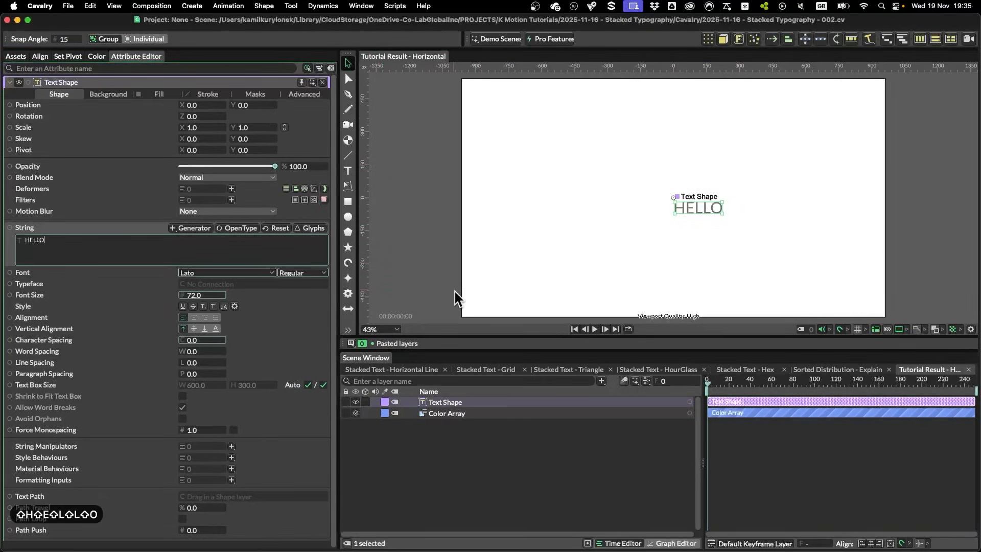
Step: Format the HELLO text as Lato Black at size 150, centred both horizontally and vertically
{"action": "left_click", "coordinate": [323, 273]}
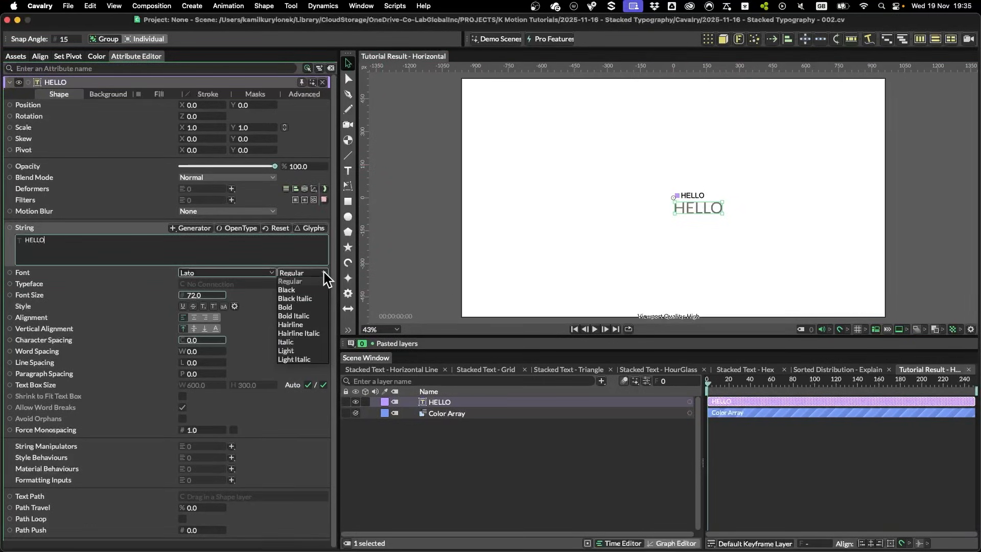
{"action": "left_click", "coordinate": [295, 290]}
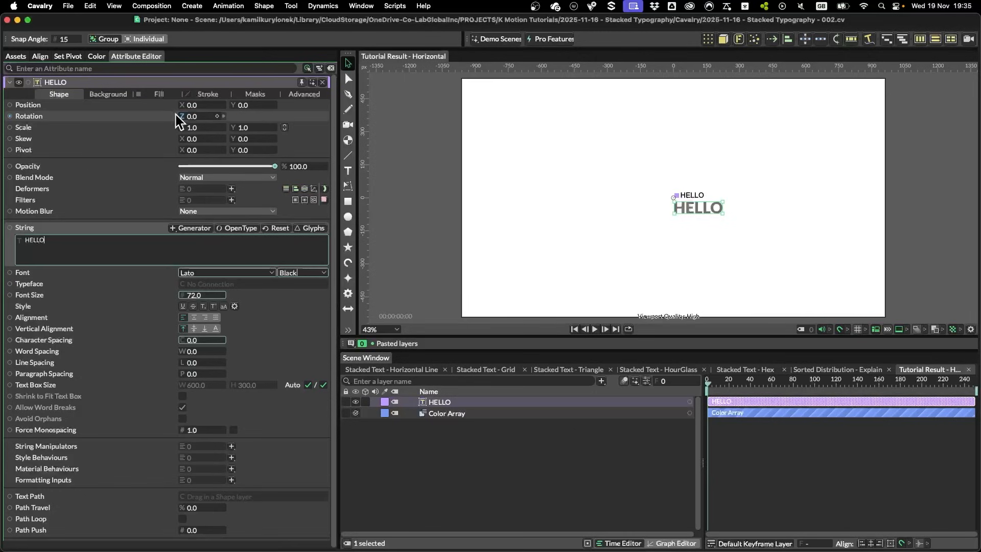
{"action": "left_click", "coordinate": [195, 318]}
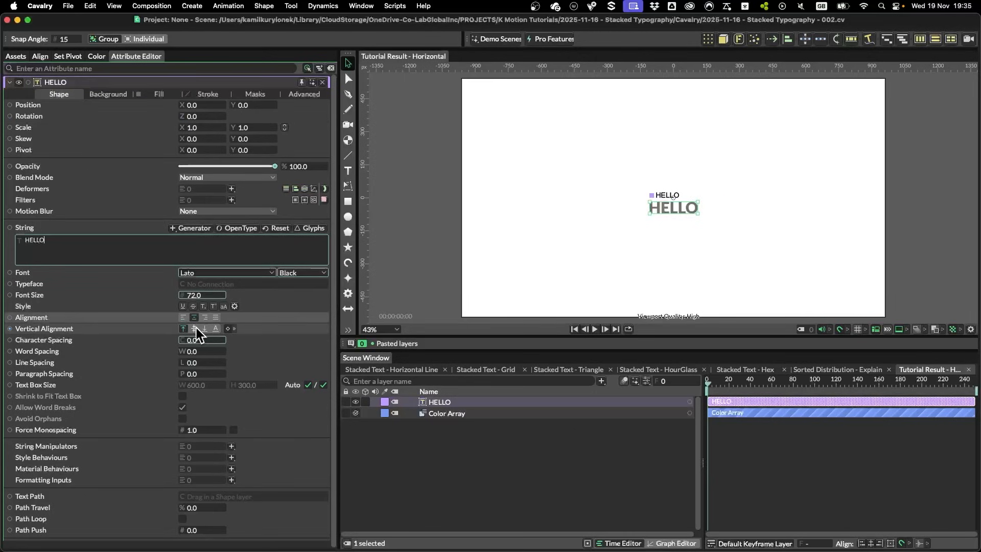
{"action": "left_click", "coordinate": [194, 328]}
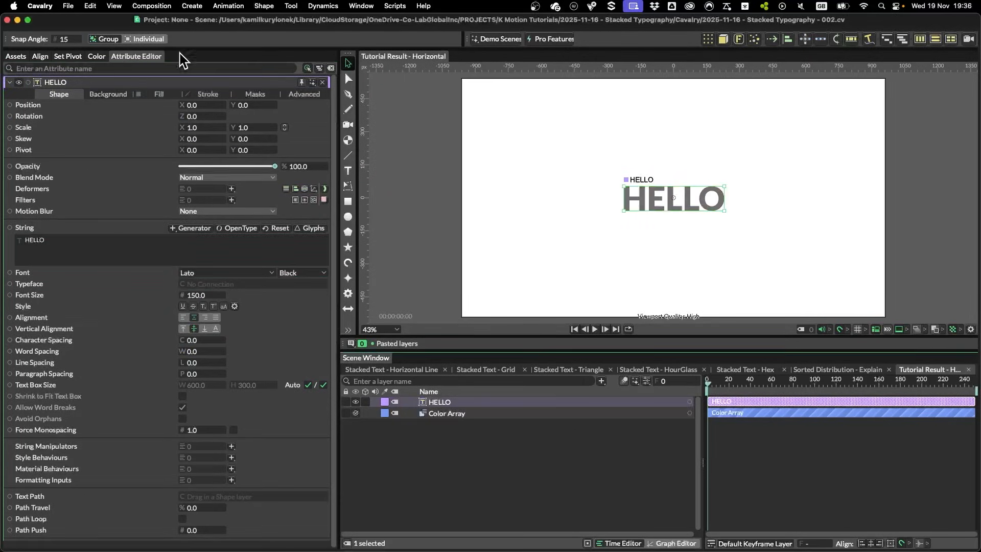
Step: Add a background shape to the HELLO text layer
{"action": "left_click", "coordinate": [112, 94]}
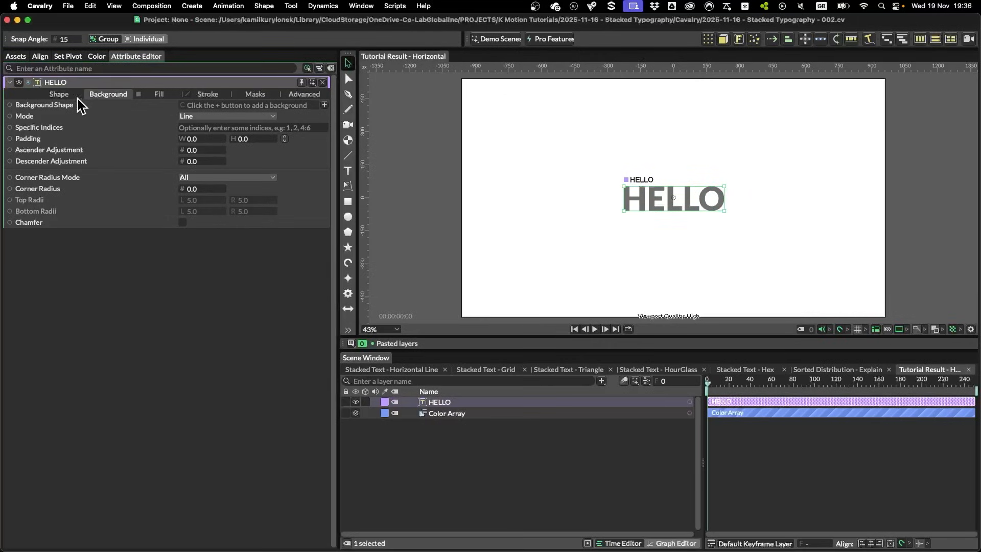
{"action": "left_click", "coordinate": [324, 104]}
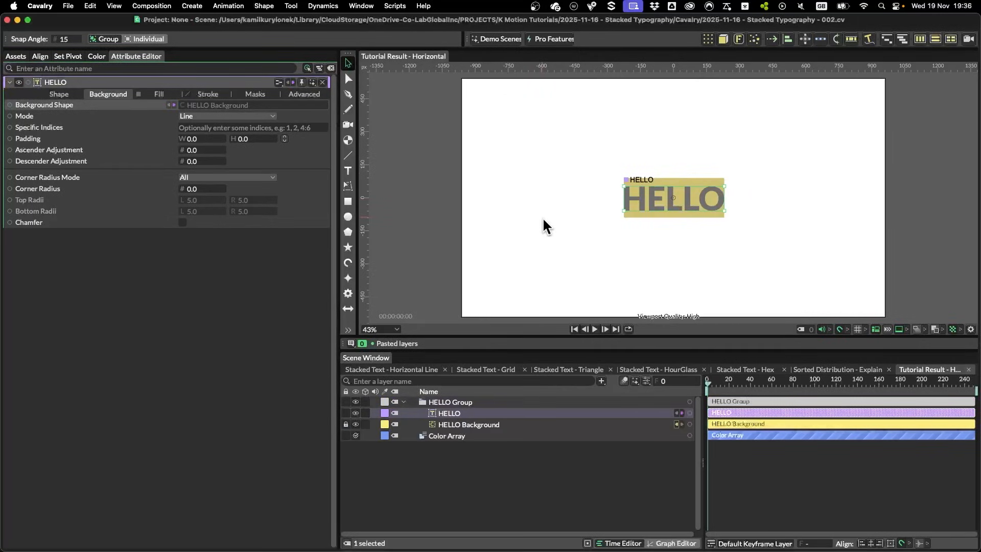
Step: Connect the Color Array's dark first colour to the HELLO Background fill and its light second colour to the HELLO text fill
{"action": "left_click", "coordinate": [447, 436]}
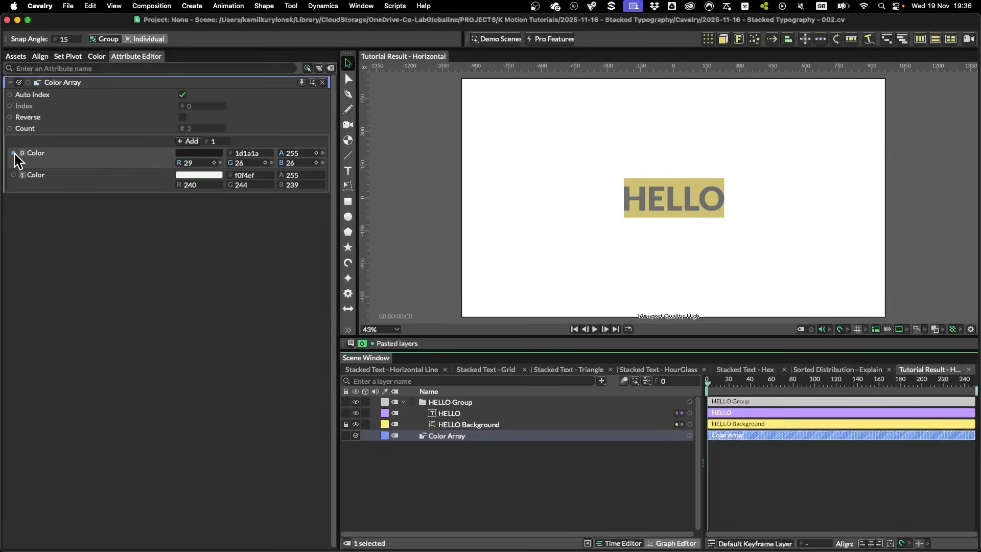
{"action": "left_click_drag", "start_coordinate": [15, 154], "coordinate": [490, 426]}
{"action": "left_click", "coordinate": [509, 435]}
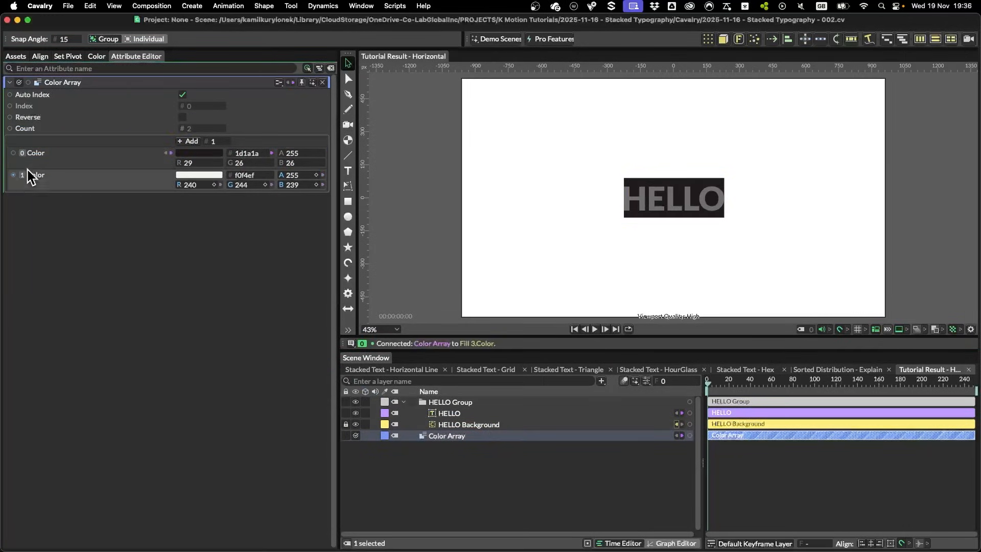
{"action": "left_click_drag", "start_coordinate": [14, 175], "coordinate": [450, 416]}
{"action": "left_click", "coordinate": [483, 444]}
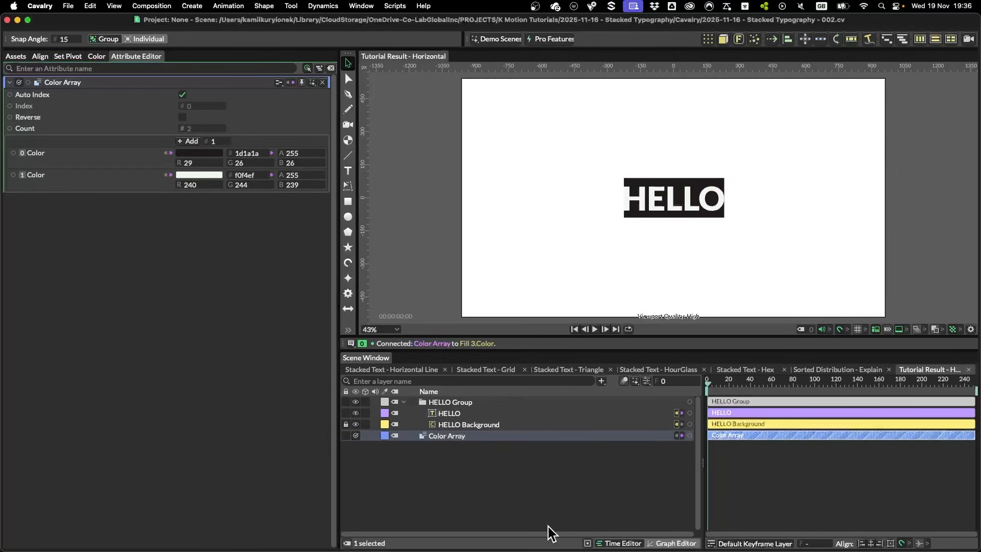
Step: Set the HELLO background's padding width to 30, ascender adjustment to -15 and descender adjustment to -11
{"action": "left_click", "coordinate": [451, 402]}
{"action": "left_click", "coordinate": [447, 412]}
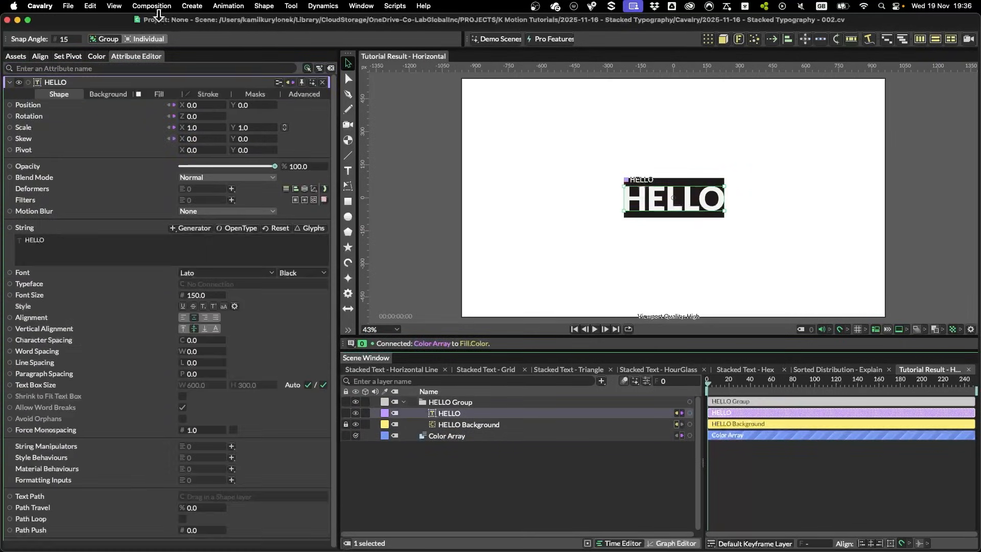
{"action": "left_click", "coordinate": [108, 95]}
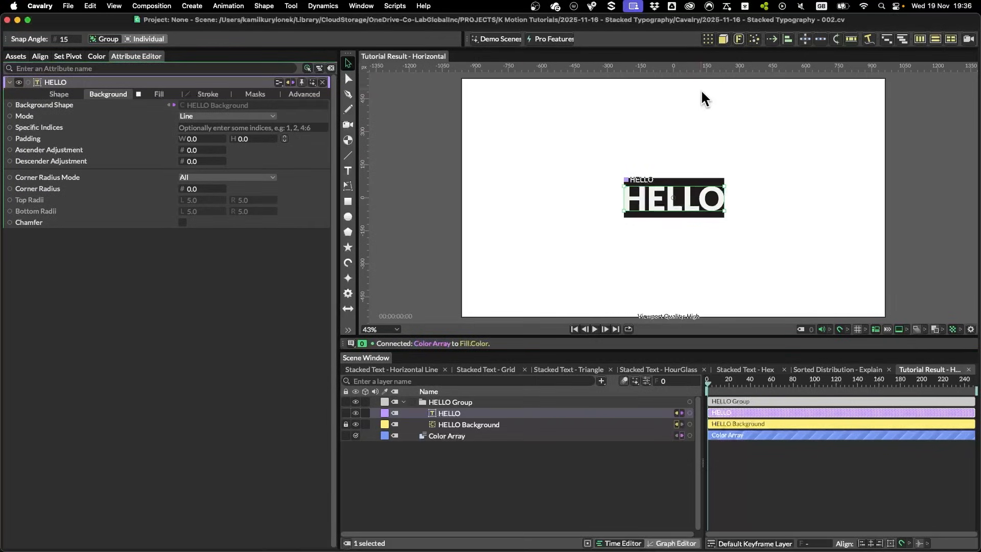
{"action": "scroll", "coordinate": [723, 148], "scroll_direction": "up", "scroll_amount": 3}
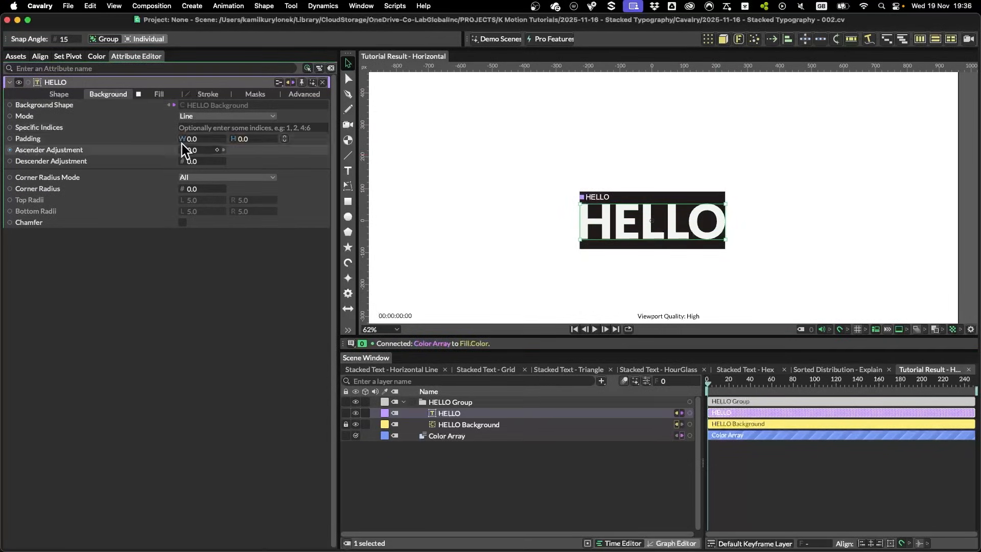
{"action": "left_click_drag", "start_coordinate": [188, 139], "coordinate": [219, 143]}
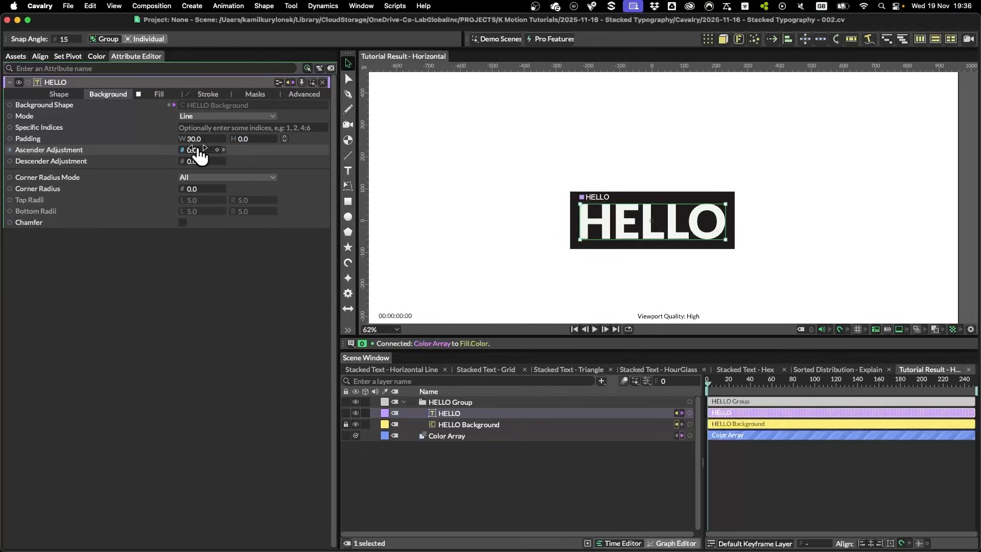
{"action": "mouse_move", "coordinate": [199, 150]}
{"action": "left_mouse_down"}
{"action": "mouse_move", "coordinate": [169, 153]}
{"action": "mouse_move", "coordinate": [191, 162]}
{"action": "left_mouse_up"}
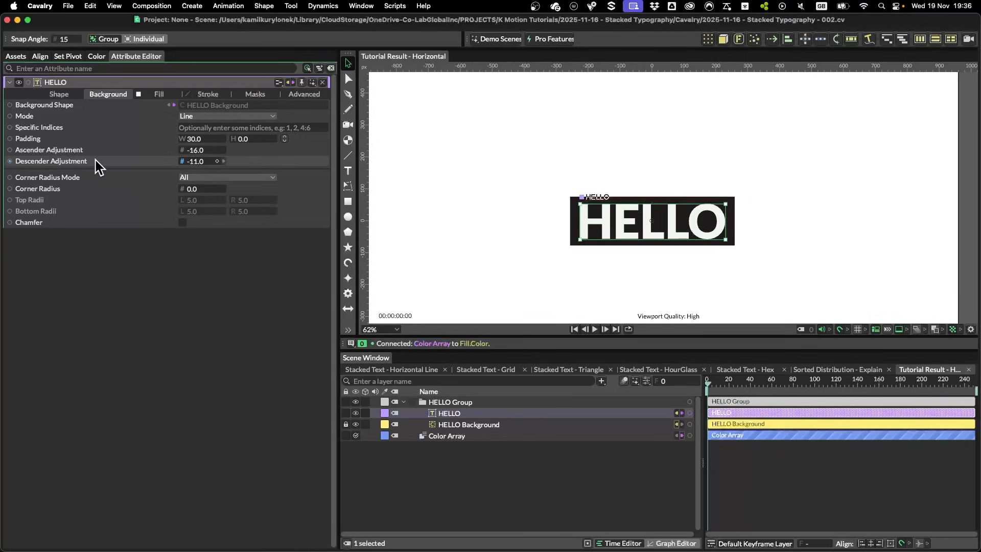
{"action": "left_click", "coordinate": [198, 150]}
{"action": "type", "text": "-15"}
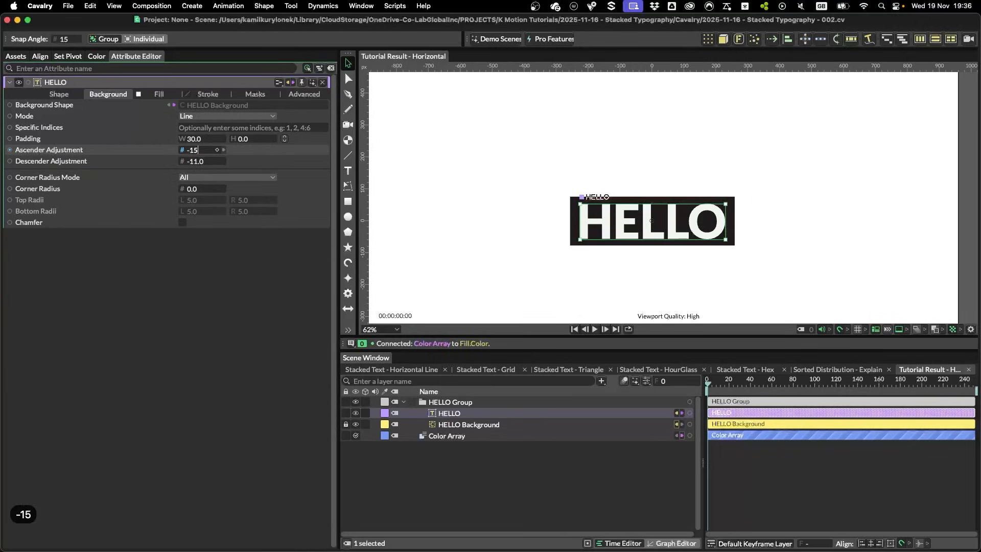
{"action": "key", "text": "Return"}
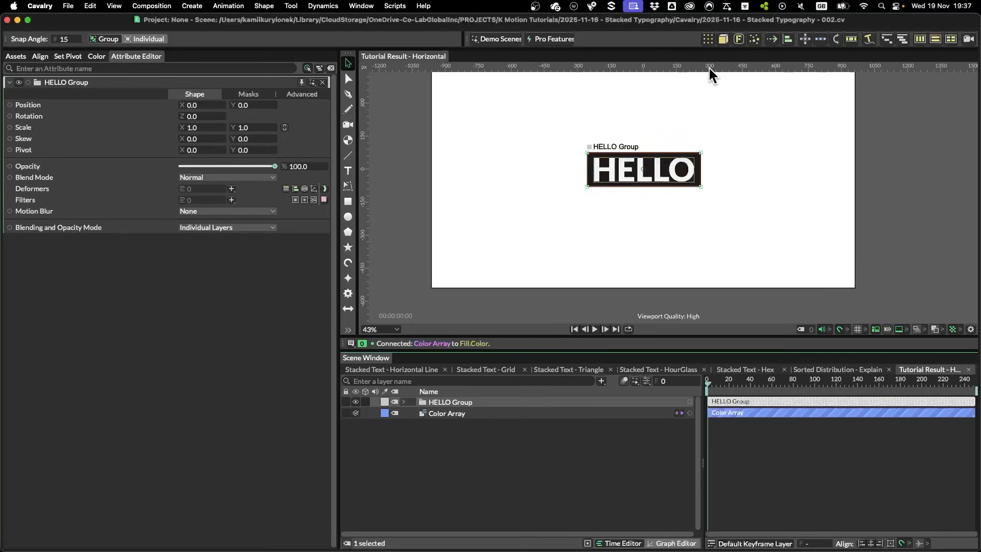
Step: Create a Duplicator from HELLO Group and set its distribution to Sort with Linear as the input distribution
{"action": "left_click", "coordinate": [708, 38]}
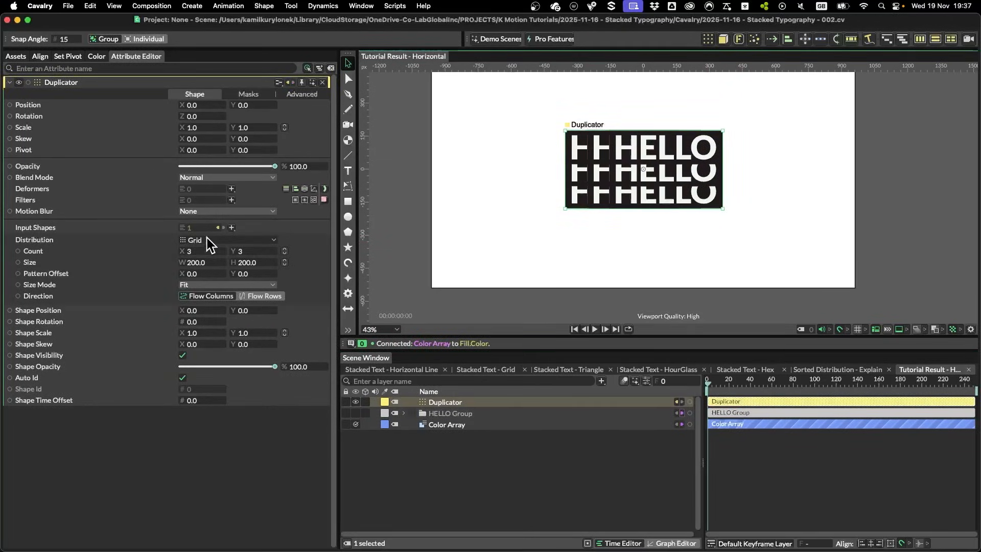
{"action": "left_click", "coordinate": [204, 239]}
{"action": "left_click", "coordinate": [198, 452]}
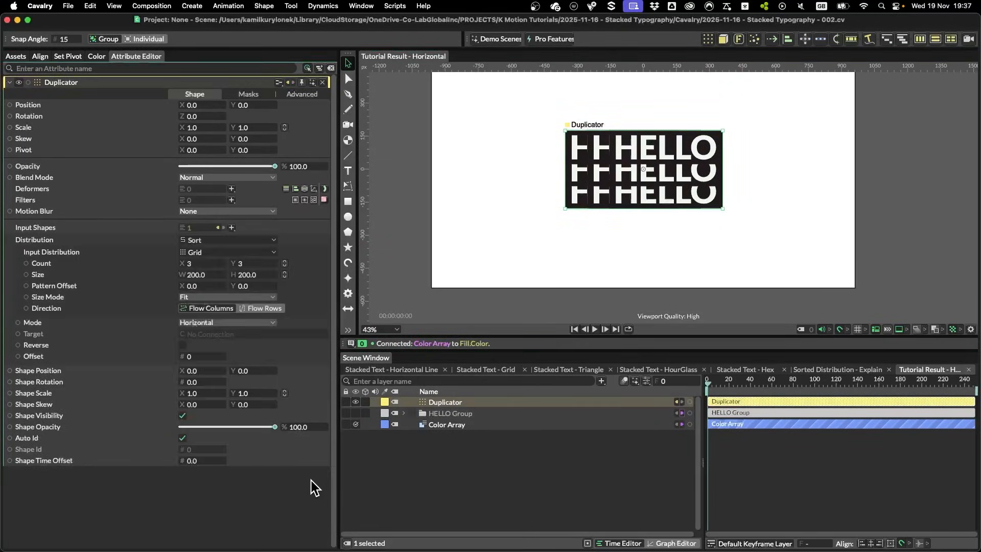
{"action": "left_click", "coordinate": [210, 252]}
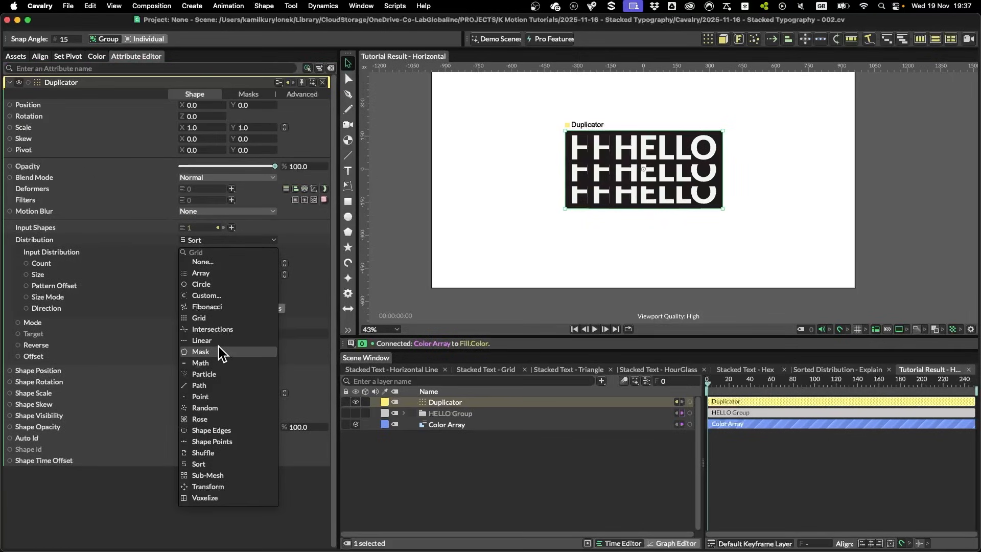
{"action": "left_click", "coordinate": [207, 340]}
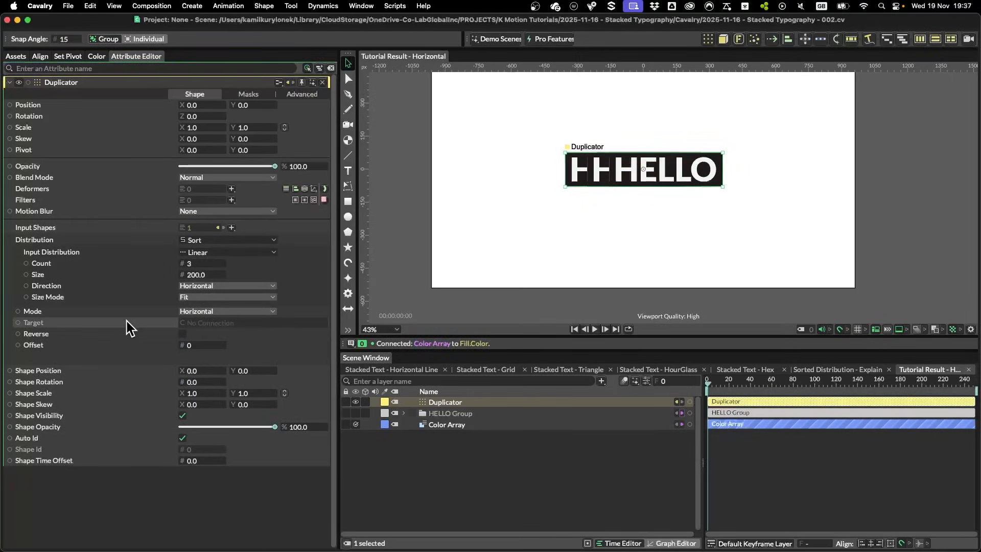
Step: Set the Duplicator's sort mode to Distance From Centroid, with a linear count of 11 and a size of 1392
{"action": "left_click", "coordinate": [240, 312]}
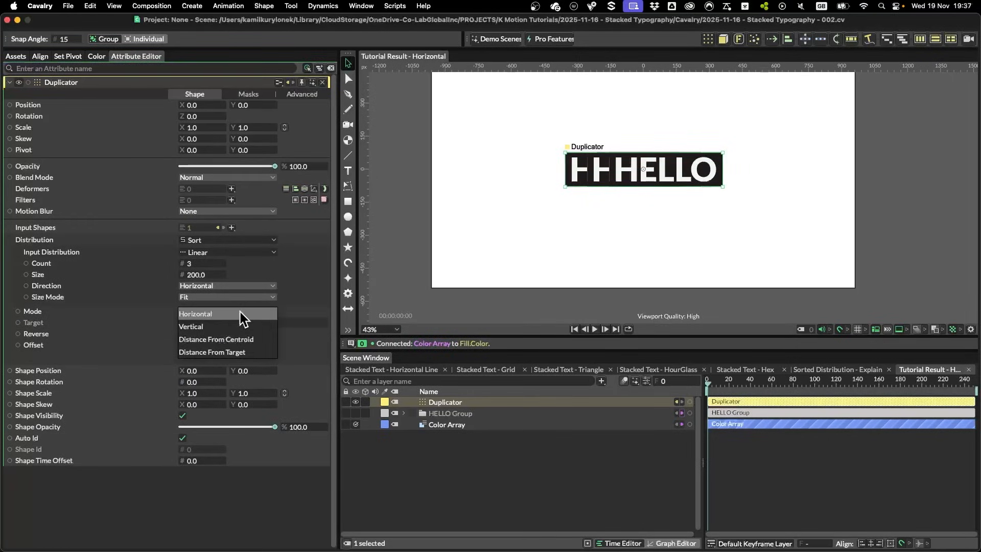
{"action": "left_click", "coordinate": [210, 339]}
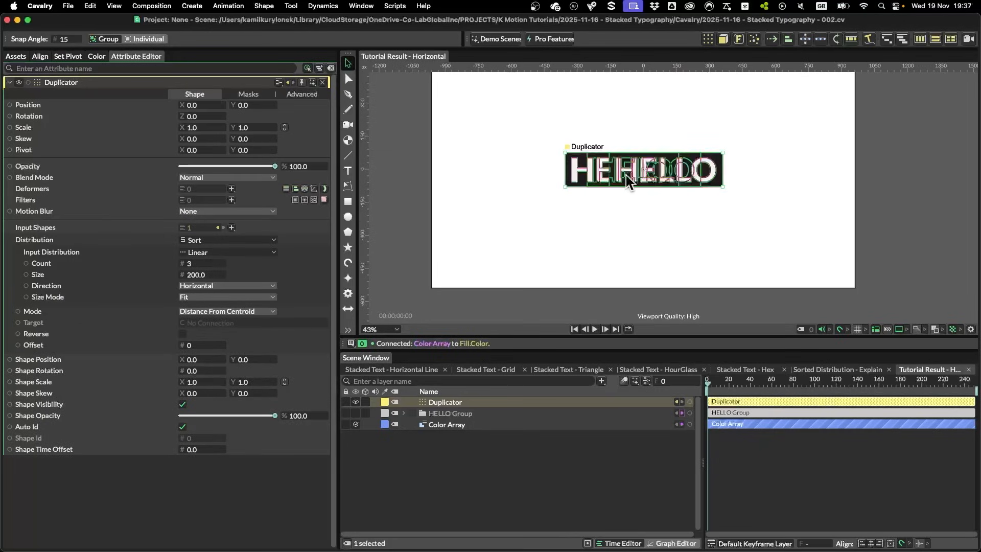
{"action": "left_click", "coordinate": [203, 263]}
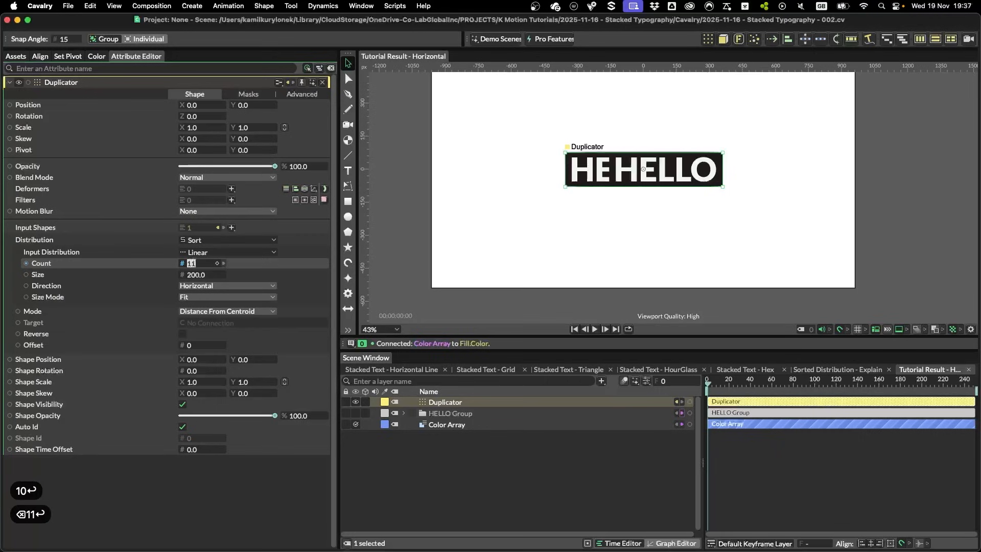
{"action": "left_click_drag", "start_coordinate": [197, 274], "coordinate": [820, 263]}
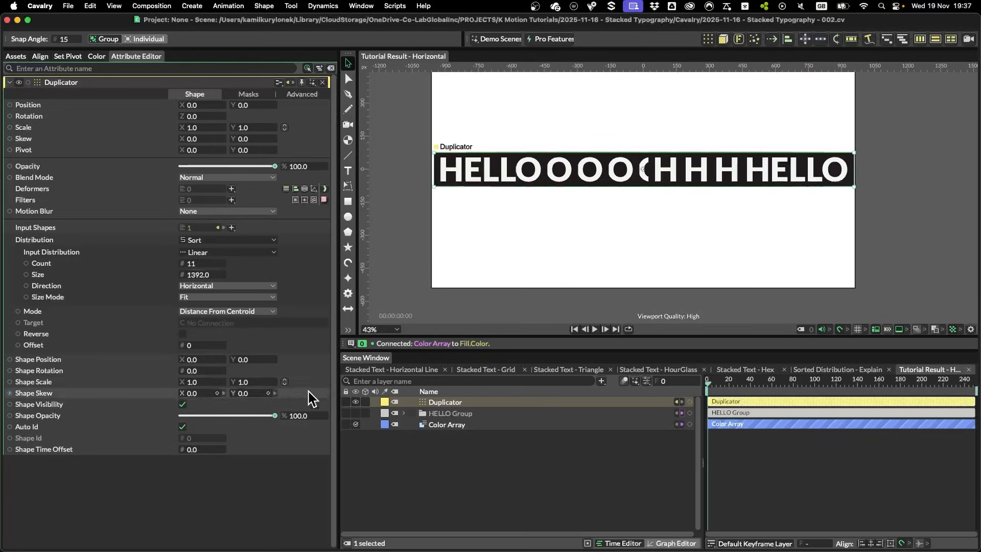
Step: Enable a red (ff0000) stroke on the HELLO Background layer inside HELLO Group
{"action": "left_click", "coordinate": [404, 413]}
{"action": "left_click", "coordinate": [455, 437]}
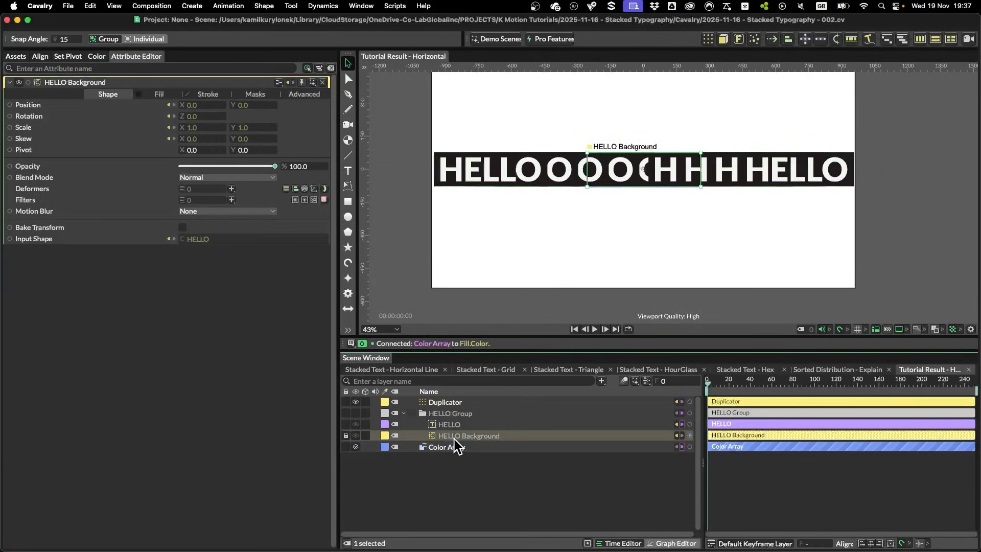
{"action": "left_click", "coordinate": [211, 93]}
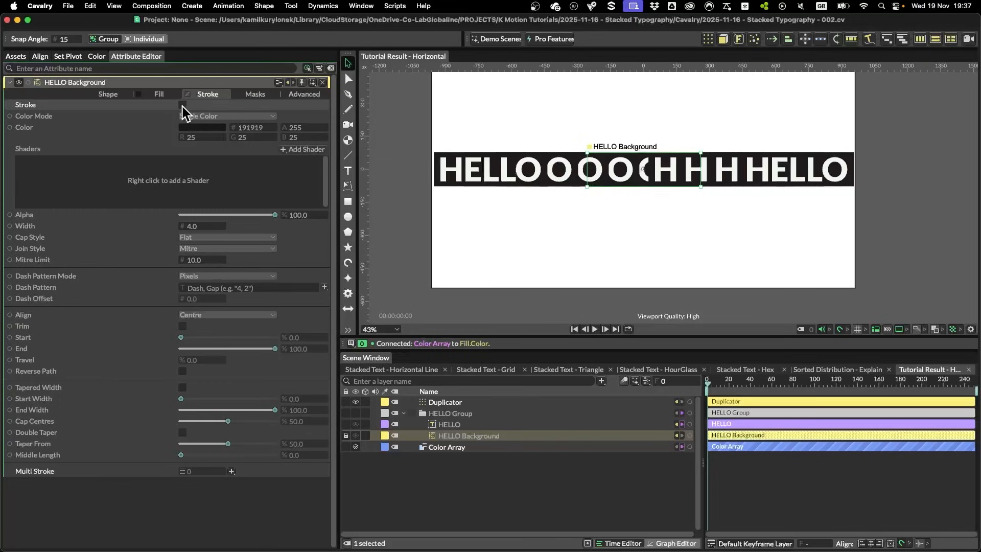
{"action": "left_click", "coordinate": [183, 105]}
{"action": "left_click", "coordinate": [202, 128]}
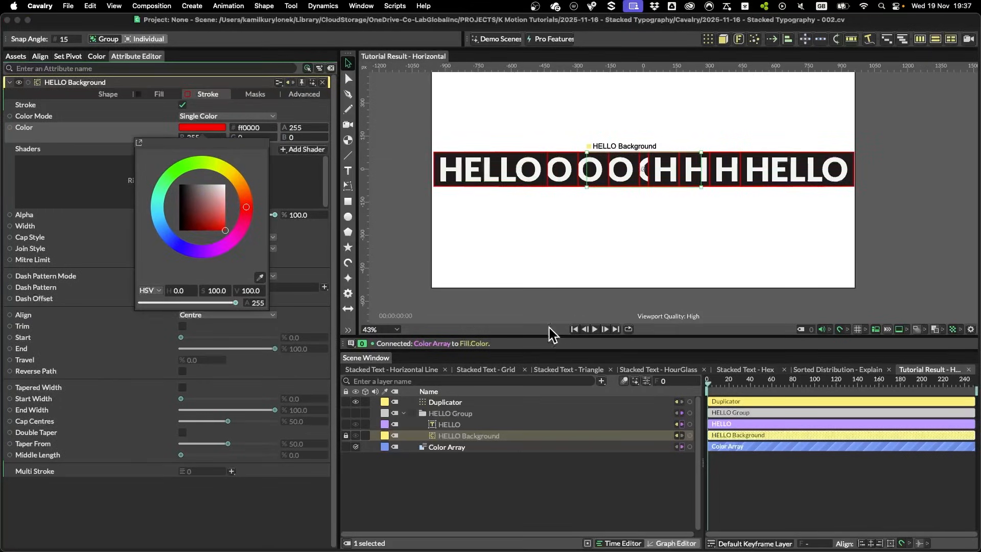
{"action": "left_click", "coordinate": [439, 474]}
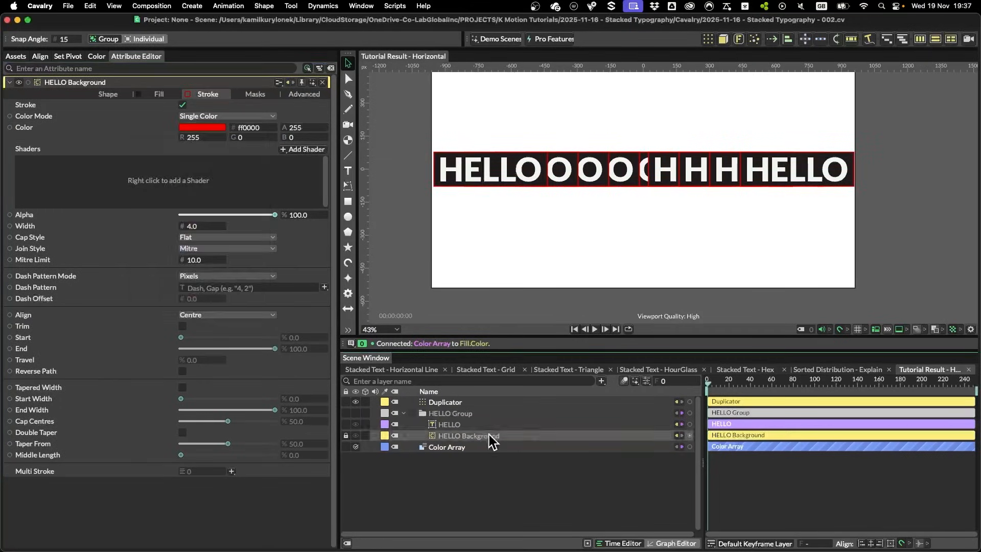
Step: Enable Reverse on the Duplicator's Sort distribution
{"action": "scroll", "coordinate": [650, 262], "scroll_direction": "up", "scroll_amount": 1}
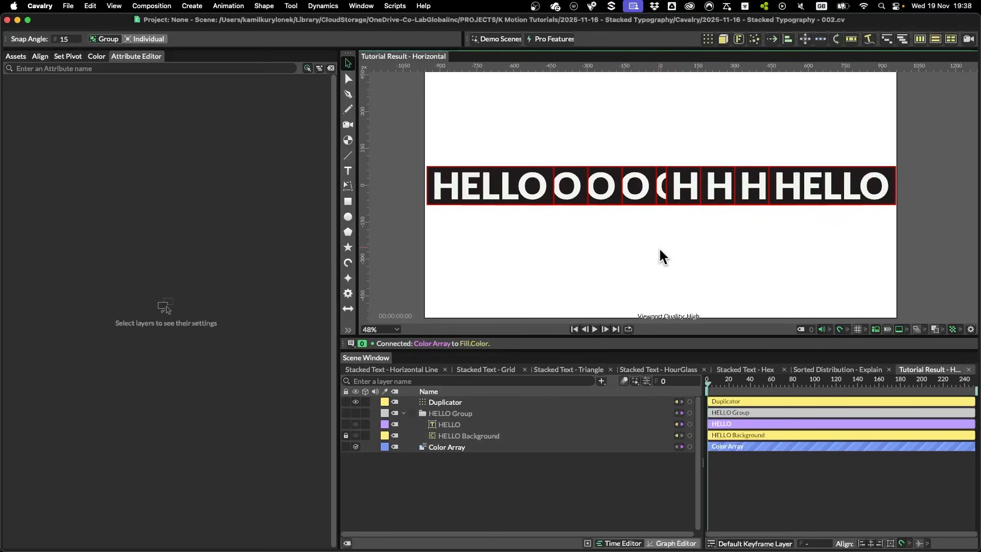
{"action": "left_click", "coordinate": [461, 405]}
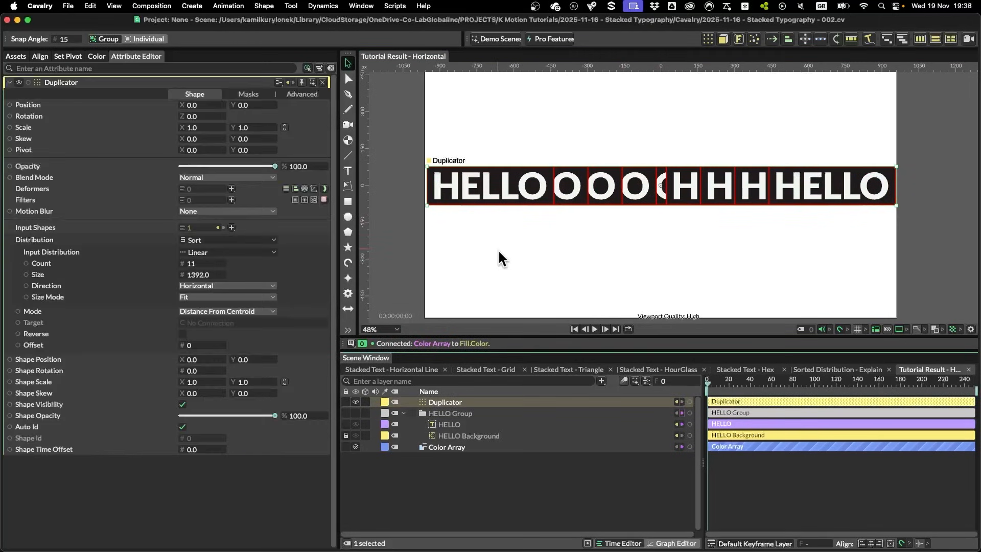
{"action": "left_click", "coordinate": [183, 333]}
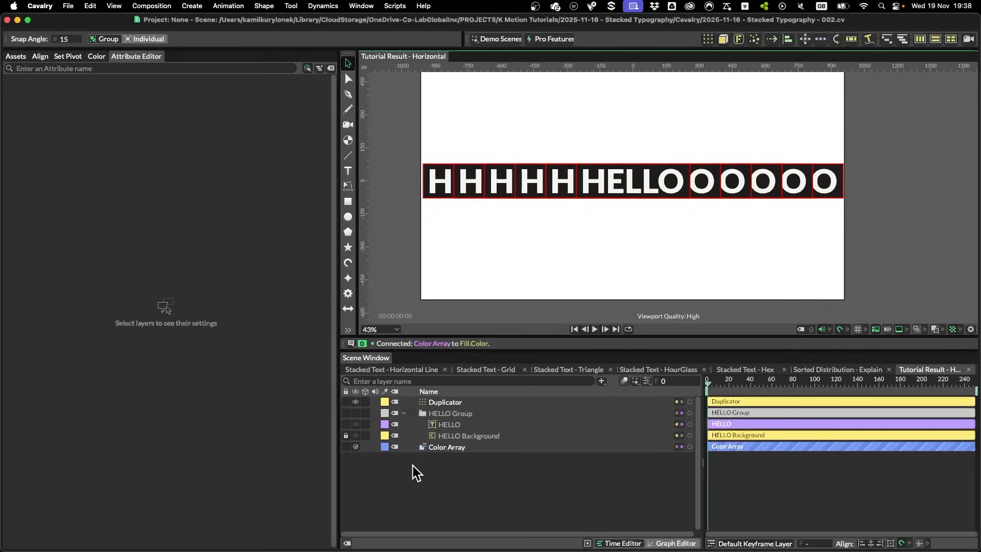
Step: Try stretching the HELLO text to an X scale of 1.76, and undo the change
{"action": "left_click", "coordinate": [452, 423]}
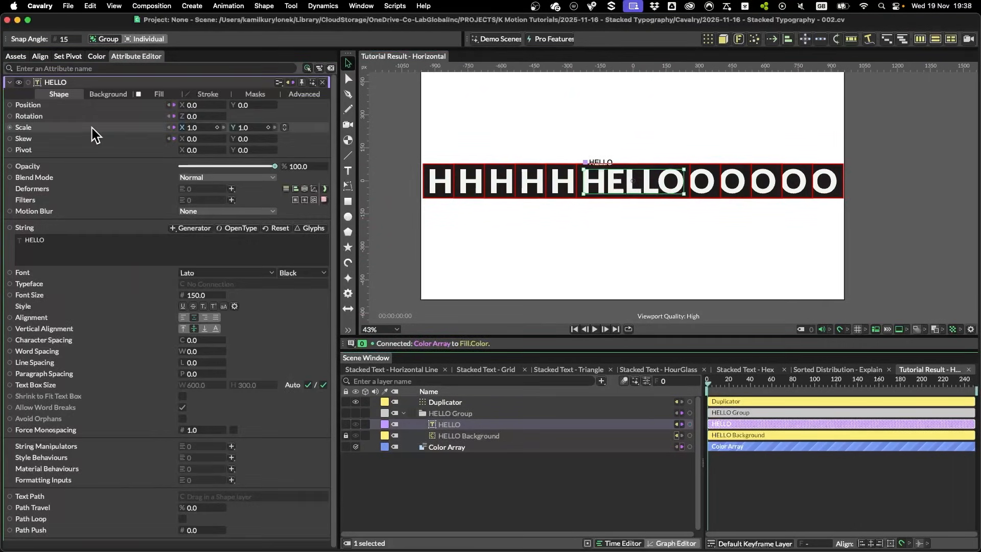
{"action": "left_click_drag", "start_coordinate": [197, 127], "coordinate": [259, 124]}
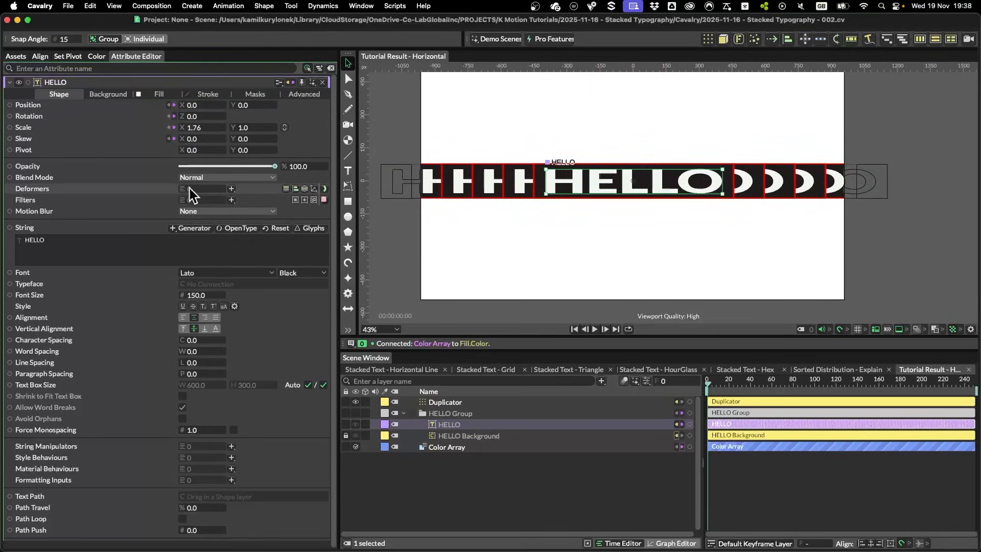
{"action": "key", "text": "super+z"}
{"action": "key", "text": "super+z"}
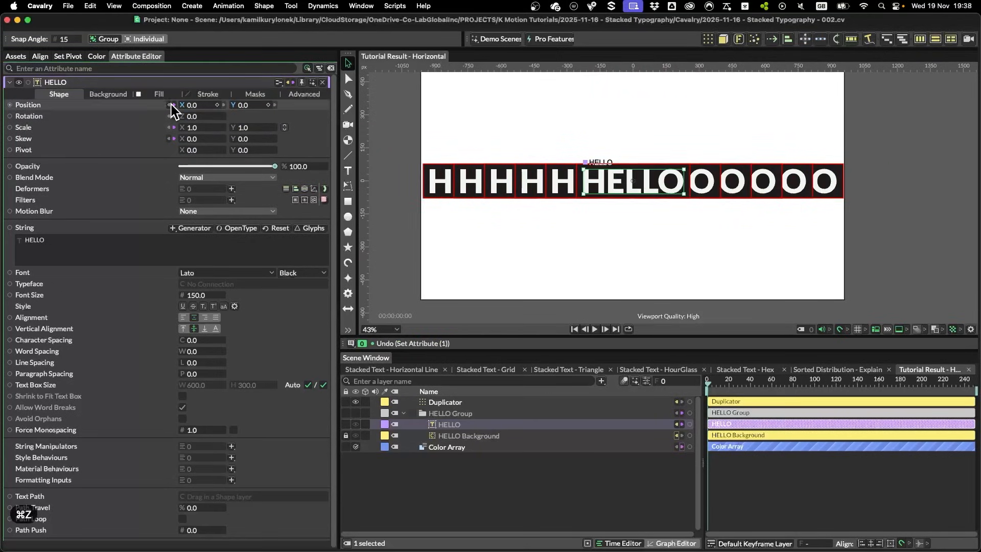
Step: Disconnect the HELLO Background's Scale and Position from the matching attributes of the HELLO text layer
{"action": "left_click", "coordinate": [470, 437]}
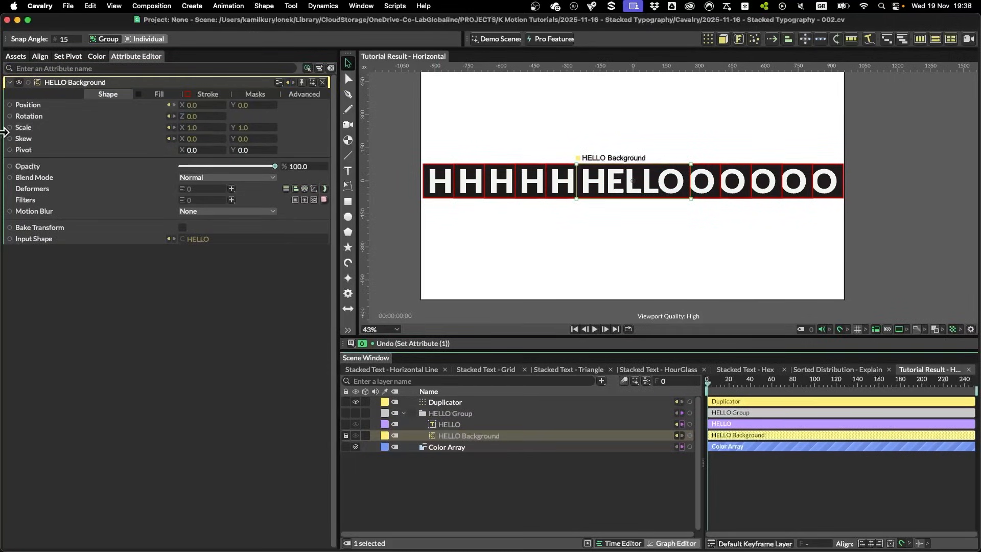
{"action": "left_click", "coordinate": [170, 127]}
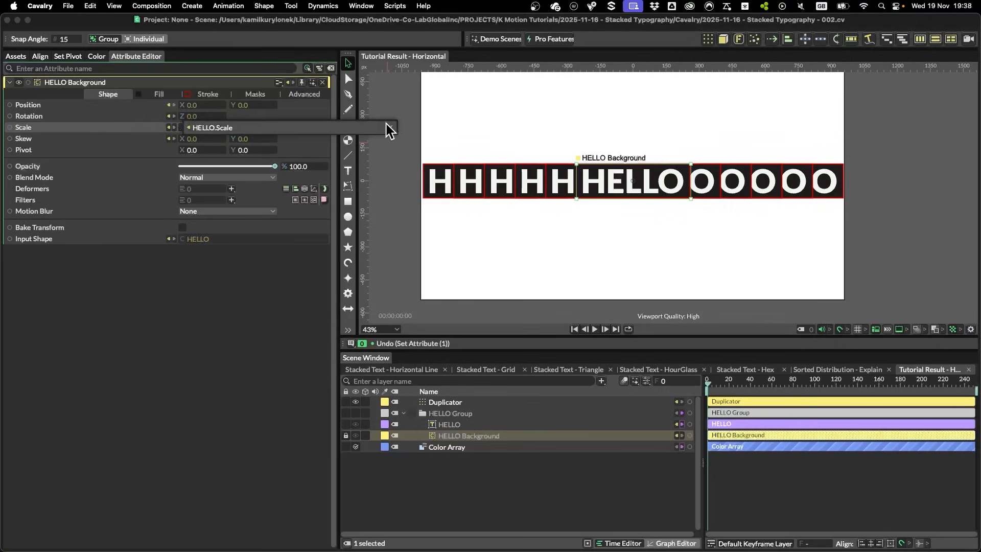
{"action": "left_click", "coordinate": [170, 104]}
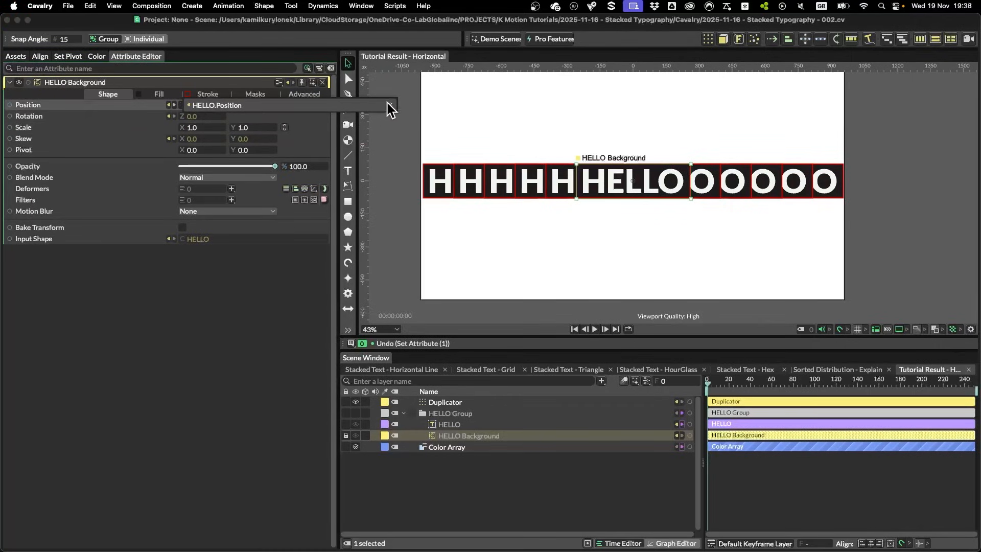
Step: Try changing the HELLO text's X position and X scale independently of its background, undoing each change
{"action": "left_click", "coordinate": [444, 424]}
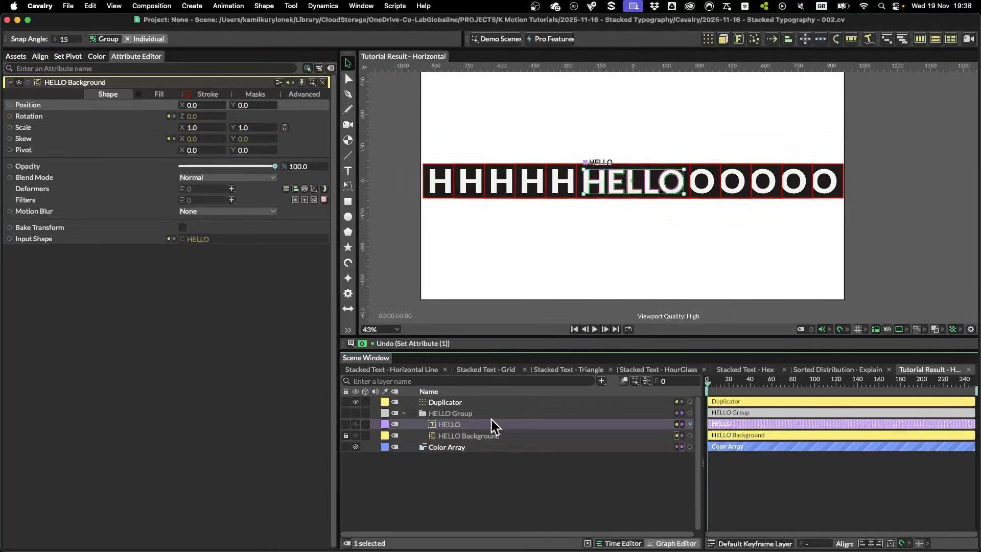
{"action": "left_click_drag", "start_coordinate": [200, 105], "coordinate": [138, 130]}
{"action": "key", "text": "super+z"}
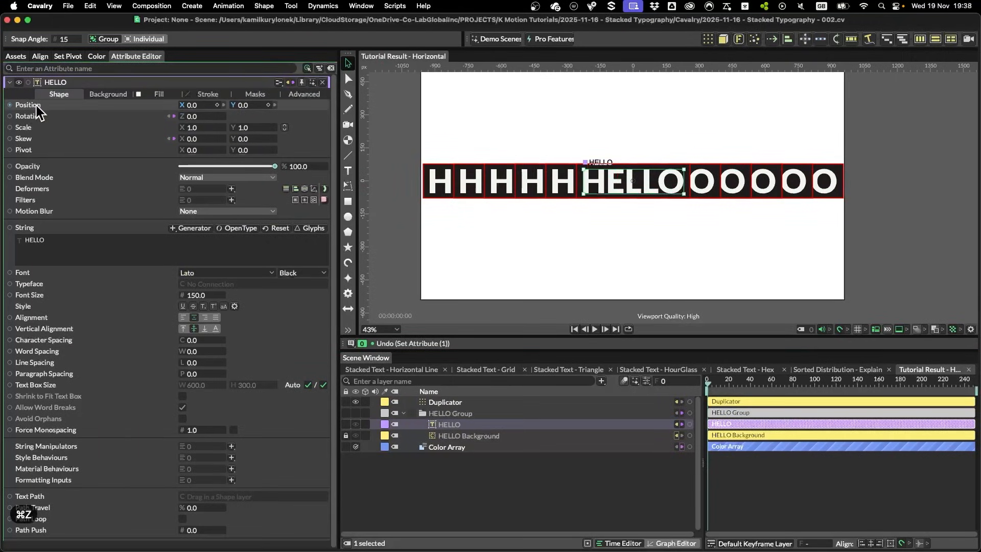
{"action": "left_click_drag", "start_coordinate": [199, 128], "coordinate": [275, 134]}
{"action": "key", "text": "super+z"}
{"action": "left_click", "coordinate": [490, 436]}
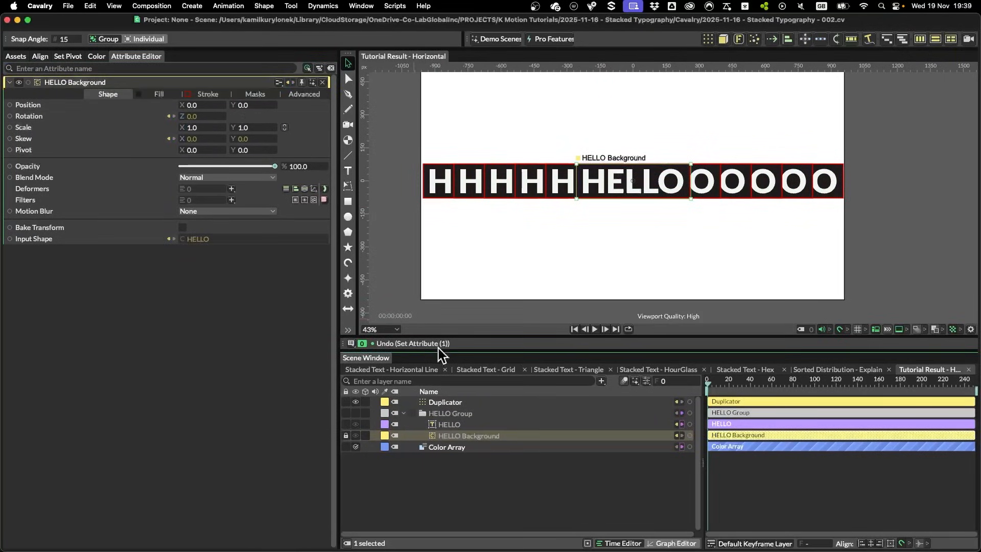
{"action": "left_click", "coordinate": [464, 423]}
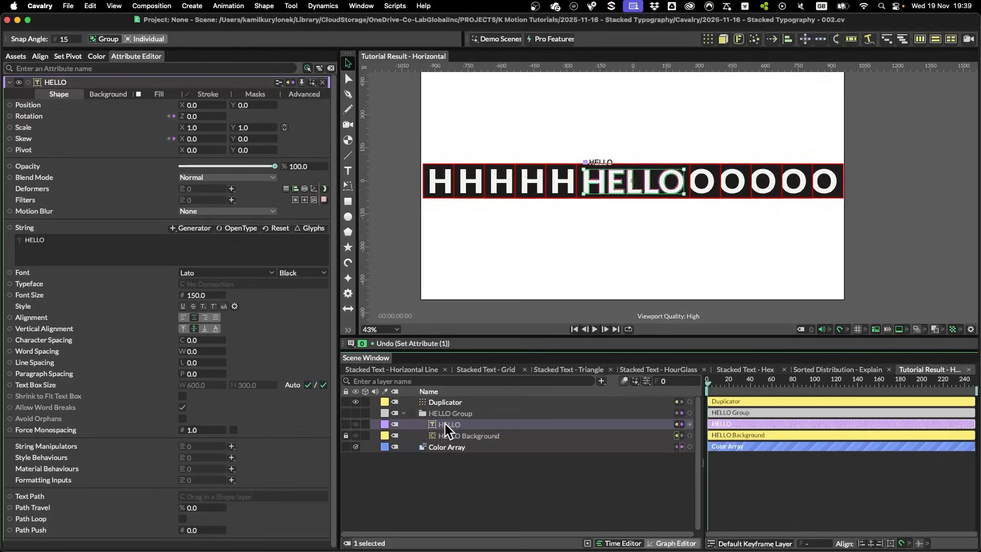
Step: Assign HELLO Background as a track matte of the HELLO text layer, and turn the background's visibility back on
{"action": "left_click", "coordinate": [262, 95]}
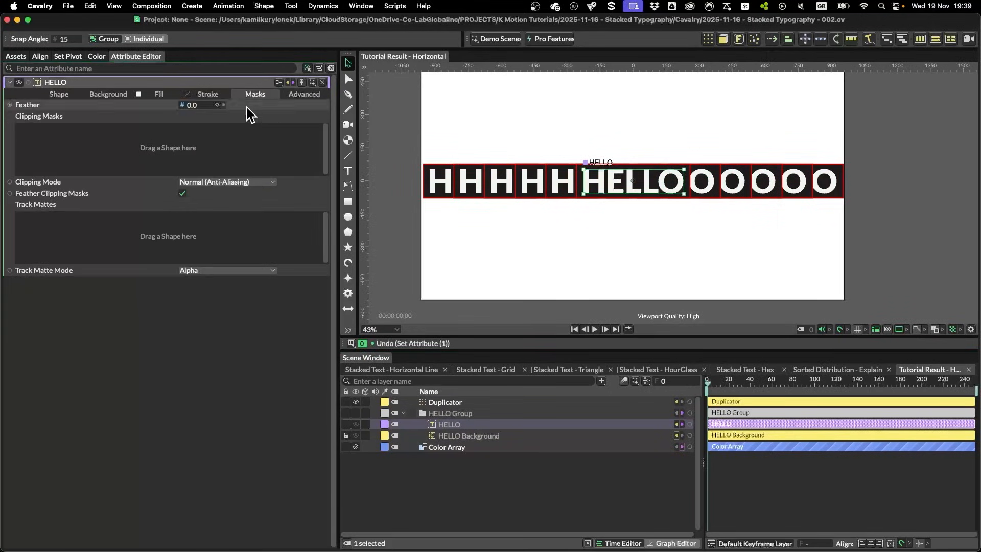
{"action": "left_click_drag", "start_coordinate": [468, 435], "coordinate": [134, 239]}
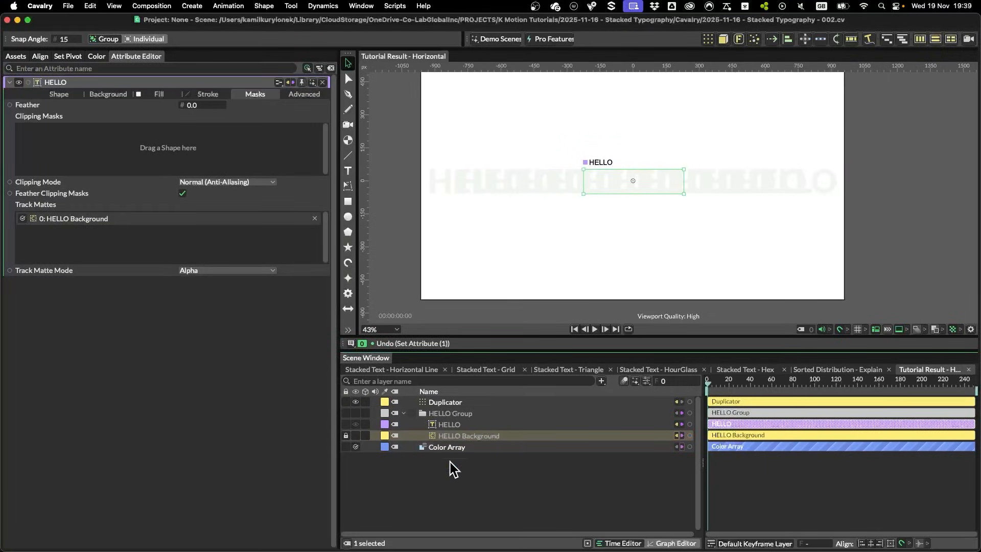
{"action": "left_click", "coordinate": [357, 434]}
{"action": "left_click", "coordinate": [571, 437]}
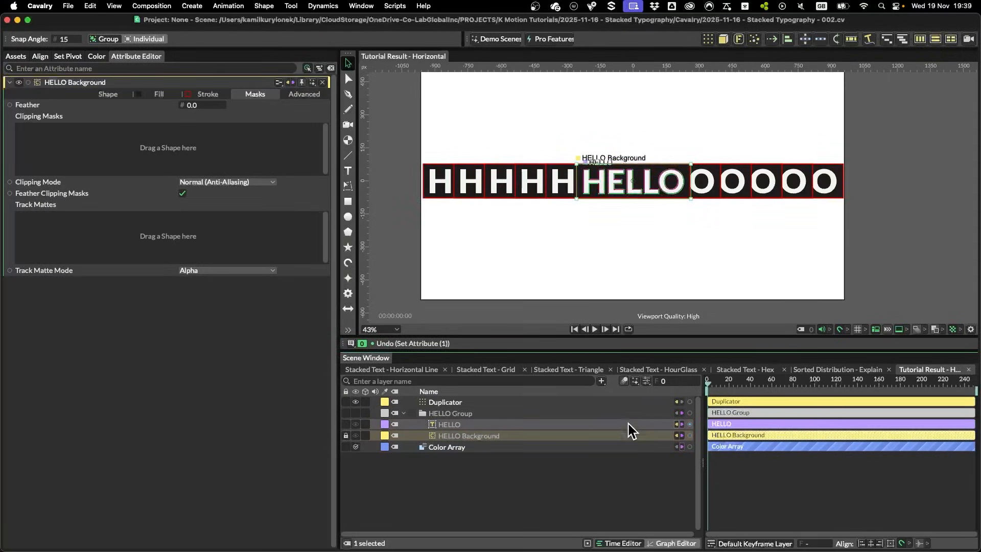
{"action": "left_click", "coordinate": [446, 476]}
{"action": "left_click", "coordinate": [471, 424]}
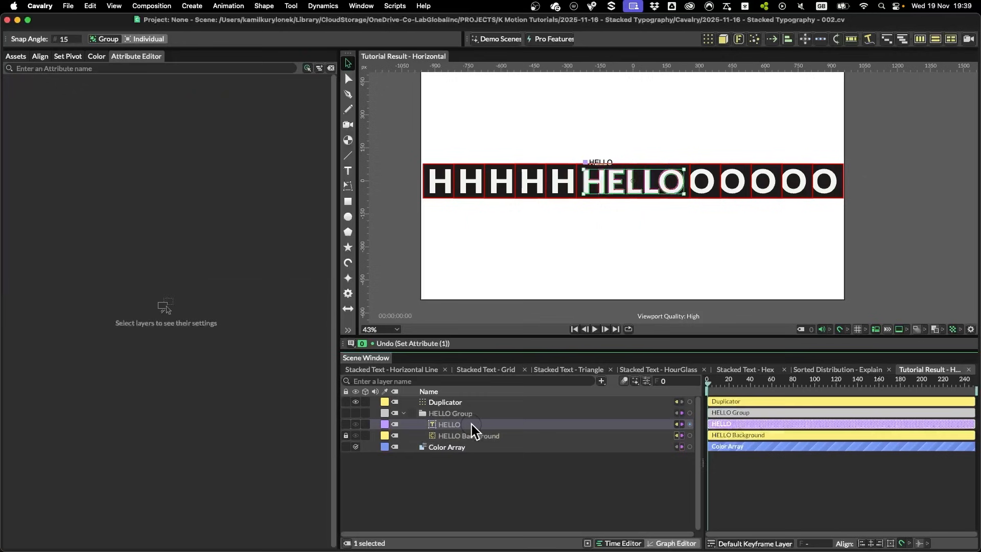
Step: Try shifting the HELLO text's Y position to test the track matte, and undo the changes
{"action": "scroll", "coordinate": [684, 233], "scroll_direction": "up", "scroll_amount": 8}
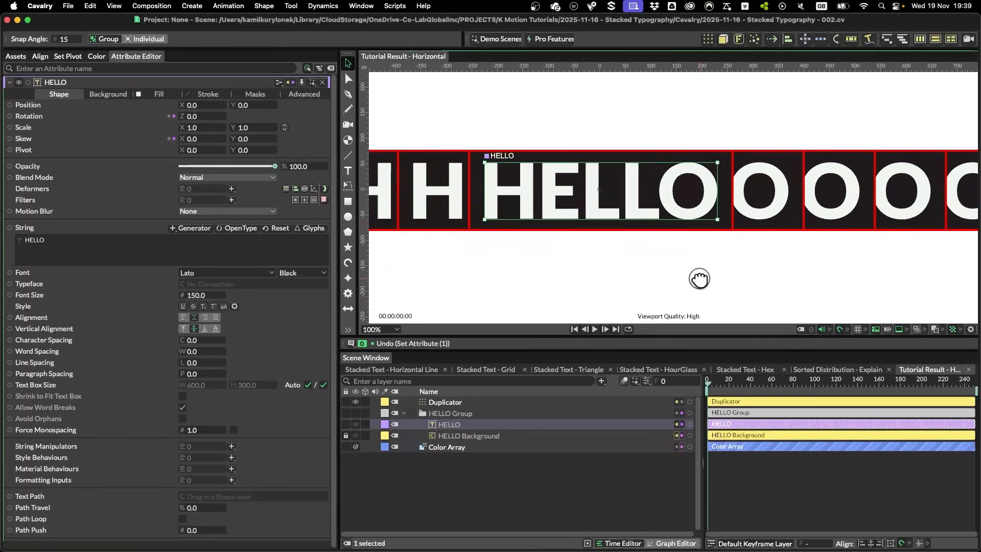
{"action": "left_click_drag", "start_coordinate": [701, 320], "coordinate": [703, 323]}
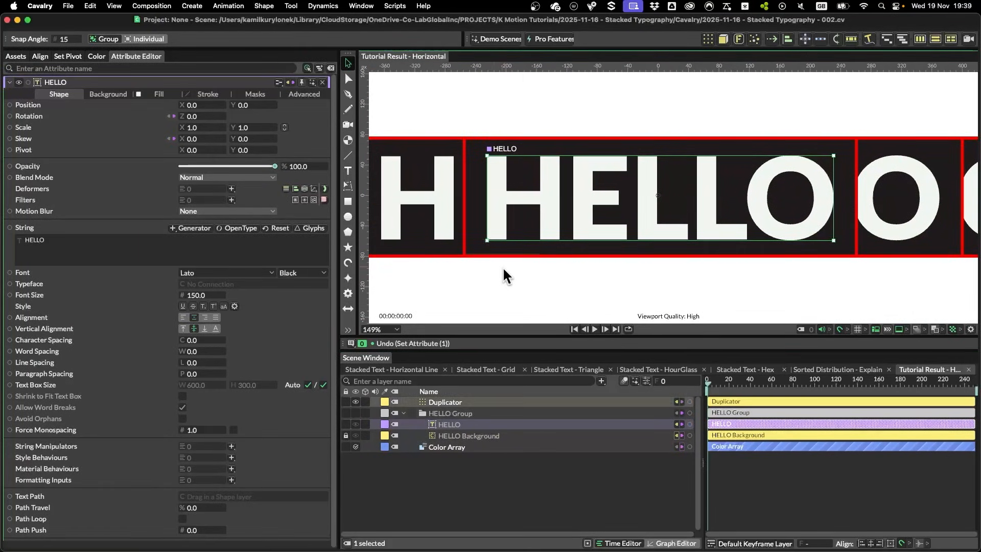
{"action": "scroll", "coordinate": [638, 205], "scroll_direction": "down", "scroll_amount": 6}
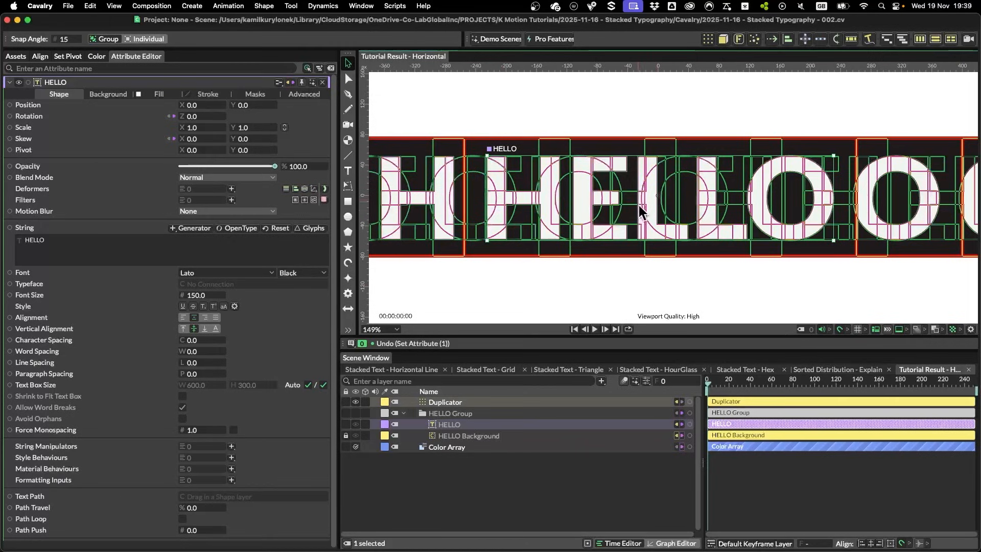
{"action": "scroll", "coordinate": [692, 245], "scroll_direction": "down", "scroll_amount": 4}
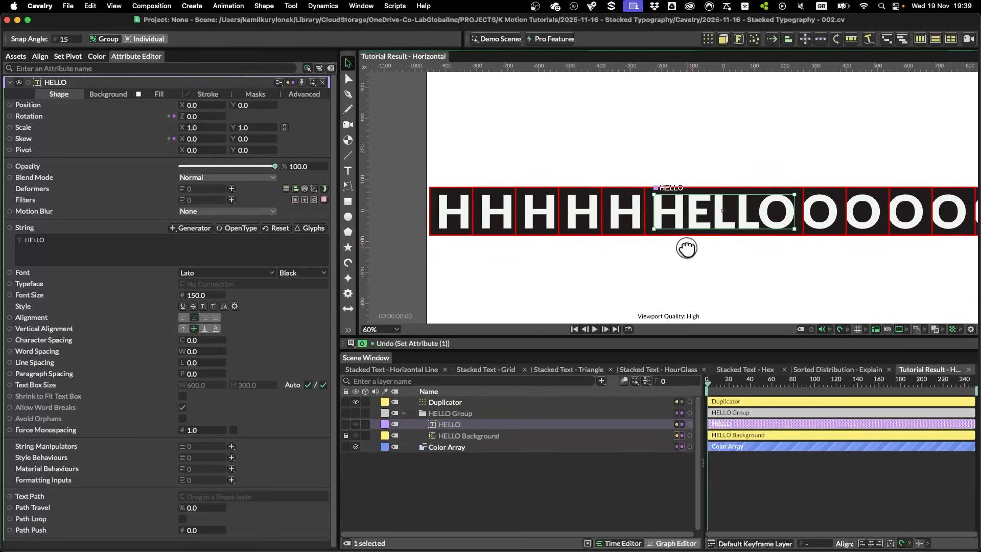
{"action": "scroll", "coordinate": [692, 271], "scroll_direction": "up", "scroll_amount": 3}
{"action": "left_click_drag", "start_coordinate": [692, 274], "coordinate": [492, 260]}
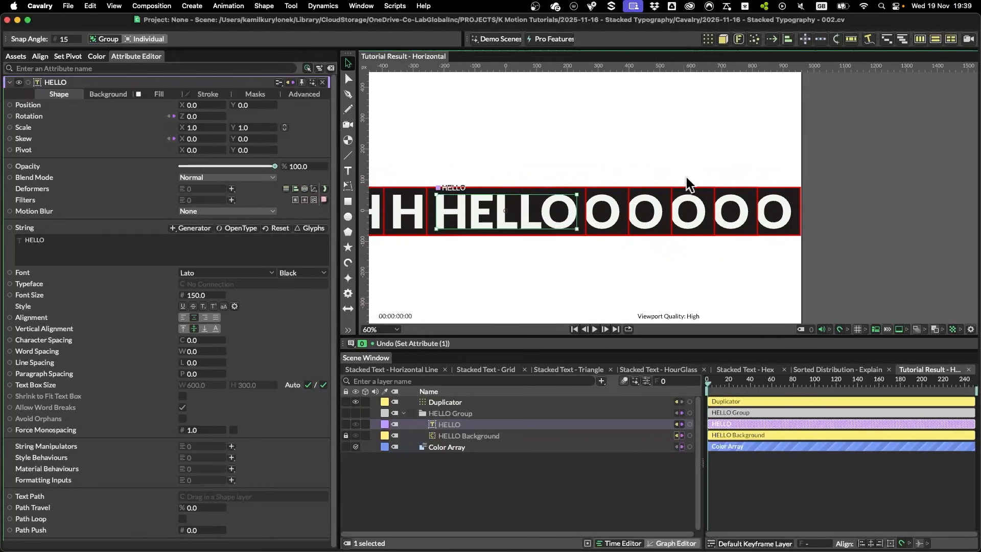
{"action": "left_click_drag", "start_coordinate": [253, 104], "coordinate": [286, 105]}
{"action": "key", "text": "super+z"}
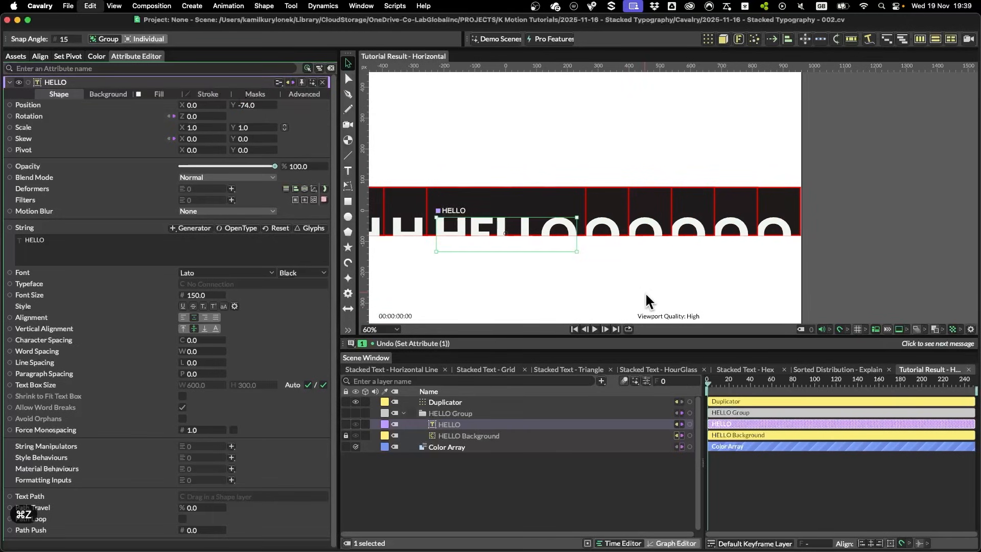
{"action": "key", "text": "super+z"}
{"action": "scroll", "coordinate": [636, 296], "scroll_direction": "down", "scroll_amount": 2}
{"action": "left_click_drag", "start_coordinate": [635, 293], "coordinate": [720, 268]}
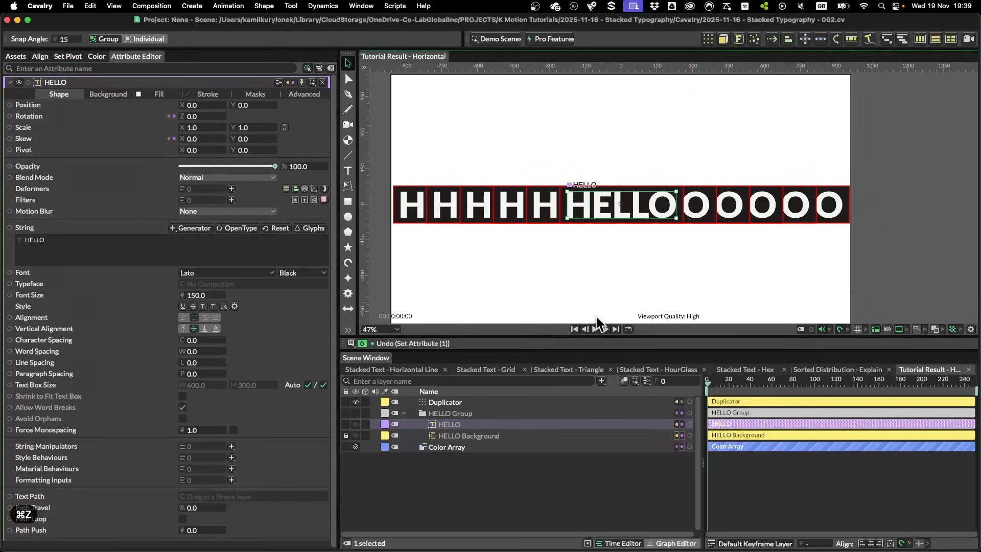
Step: Add a Background Shape to the composition
{"action": "left_click", "coordinate": [524, 490]}
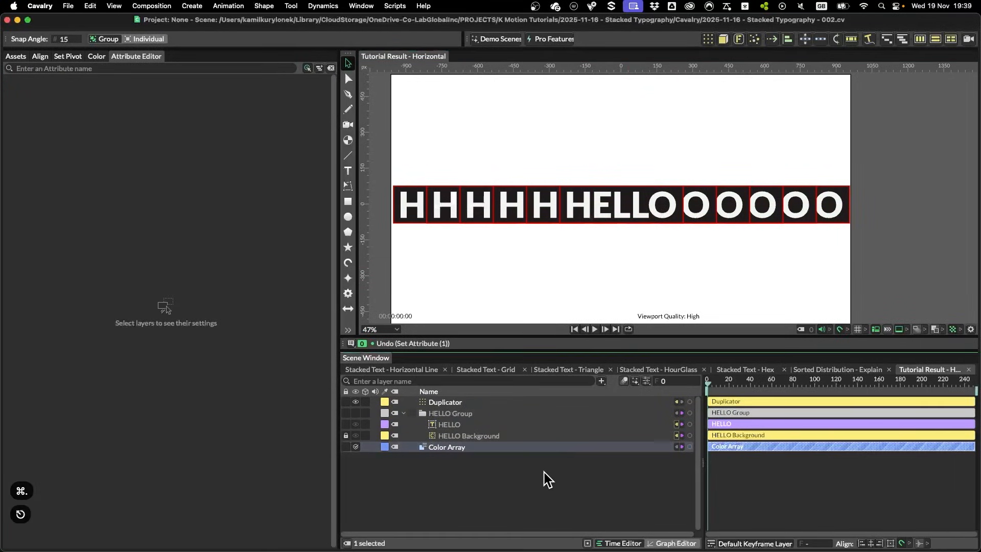
{"action": "key", "text": "super+period"}
{"action": "type", "text": "back"}
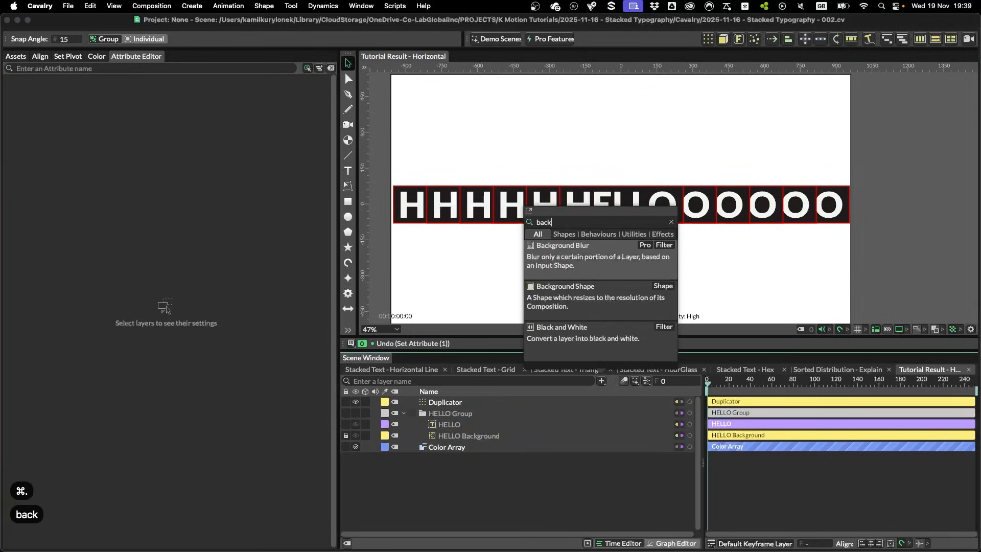
{"action": "left_click", "coordinate": [547, 294]}
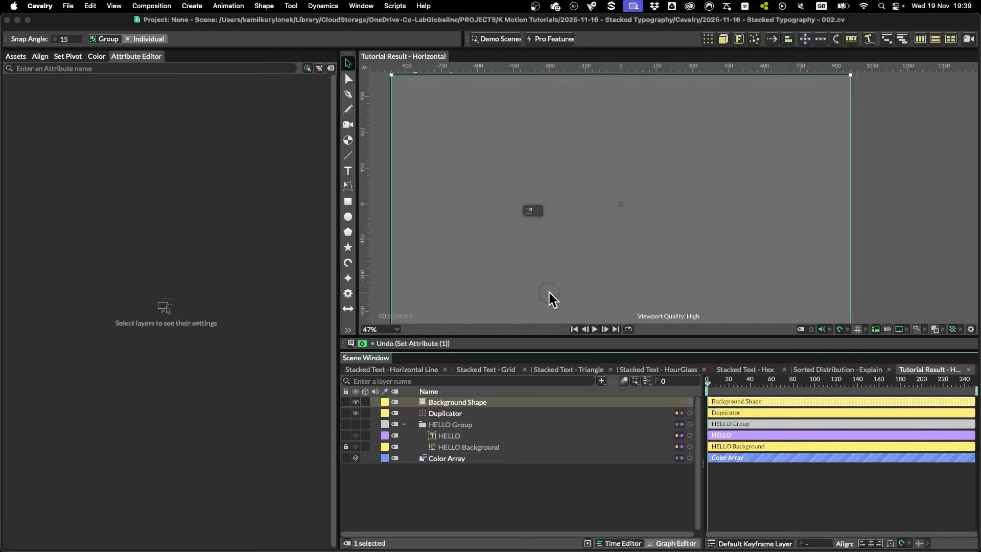
Step: Connect the Color Array's dark 1d1a1a colour to the Background Shape's fill colour, and move the shape beneath all other layers
{"action": "left_click", "coordinate": [444, 458]}
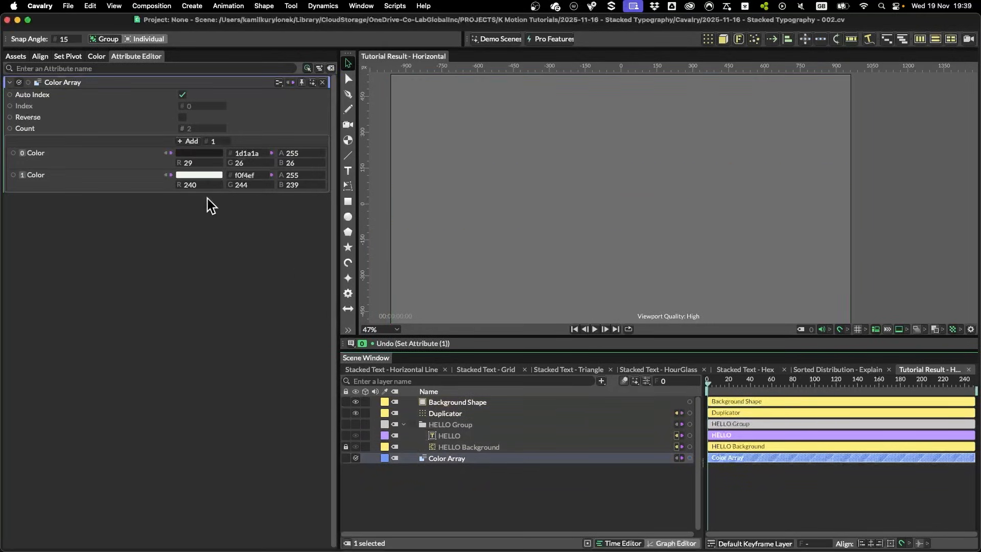
{"action": "left_click_drag", "start_coordinate": [12, 154], "coordinate": [589, 155]}
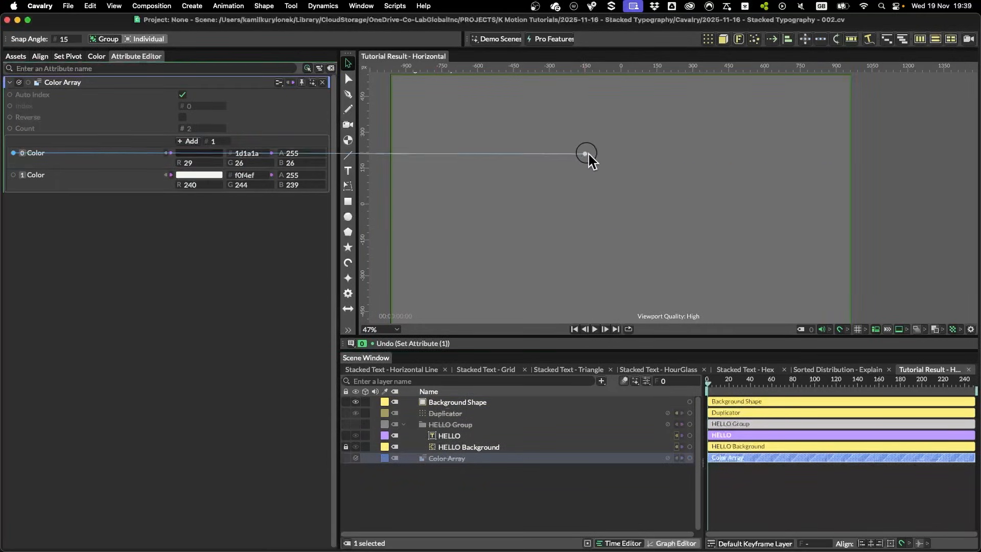
{"action": "left_click_drag", "start_coordinate": [558, 120], "coordinate": [562, 131]}
{"action": "left_click", "coordinate": [578, 135]}
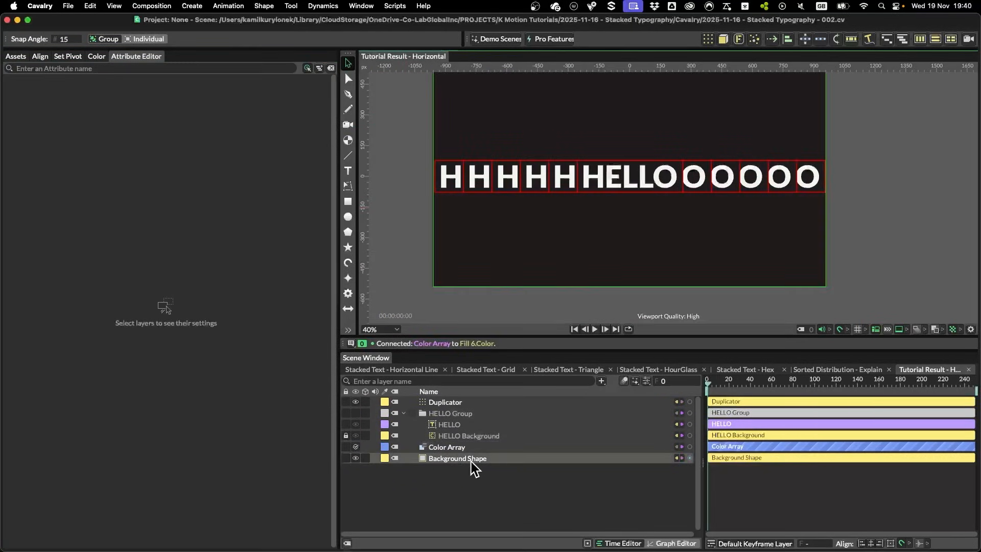
Step: Disable the red stroke on HELLO Background
{"action": "left_click", "coordinate": [449, 435]}
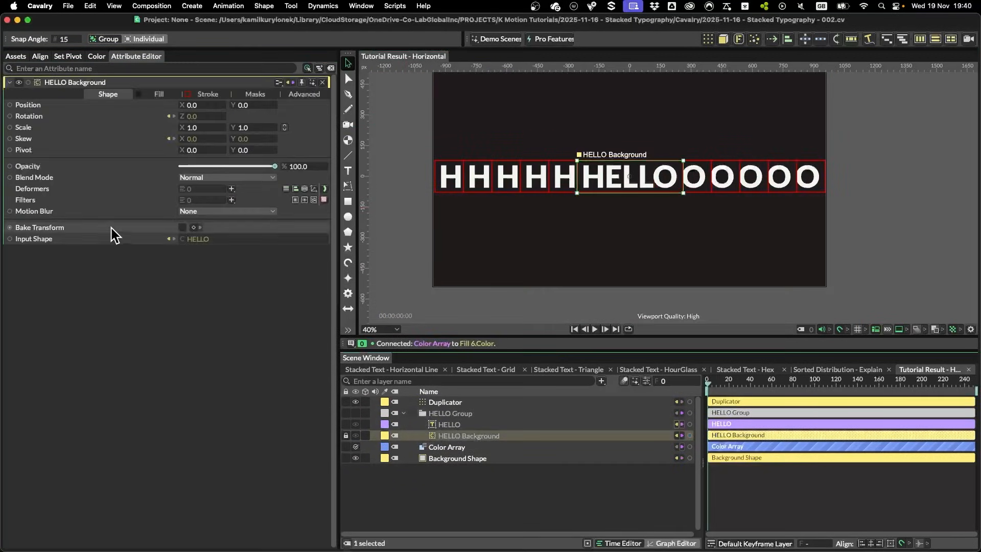
{"action": "left_click", "coordinate": [207, 97]}
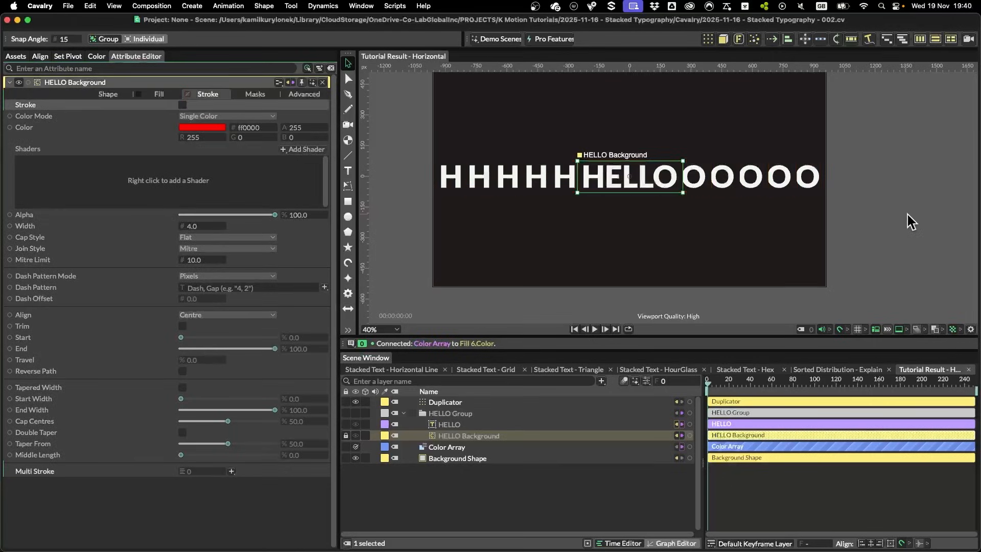
{"action": "left_click", "coordinate": [905, 201]}
{"action": "scroll", "coordinate": [894, 153], "scroll_direction": "down", "scroll_amount": 2}
{"action": "left_click_drag", "start_coordinate": [889, 152], "coordinate": [823, 189]}
{"action": "scroll", "coordinate": [728, 106], "scroll_direction": "up", "scroll_amount": 3}
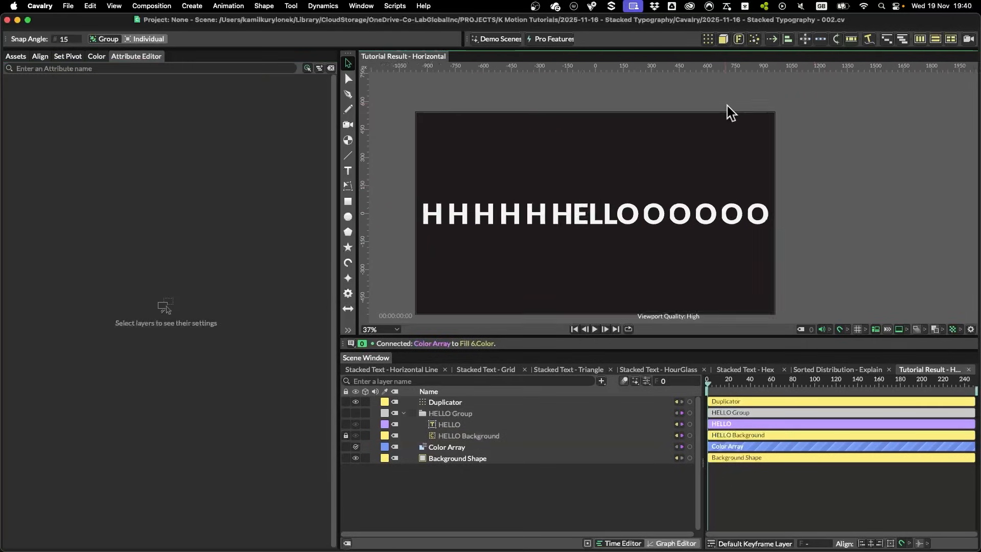
{"action": "left_click_drag", "start_coordinate": [715, 172], "coordinate": [737, 164]}
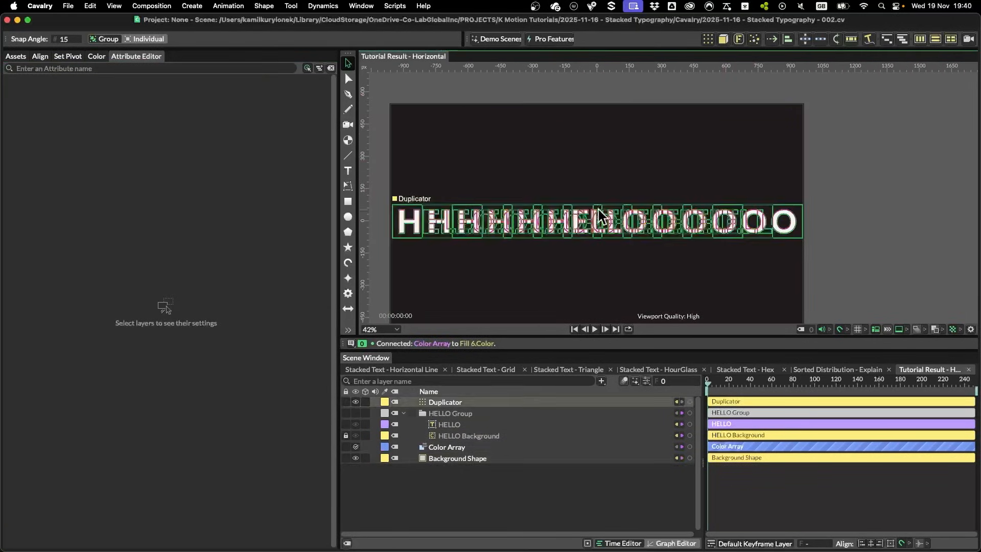
{"action": "key", "text": "super+z"}
Step: Add a Value behaviour to the HELLO text's Scale on both axes
{"action": "left_click", "coordinate": [450, 425]}
{"action": "right_click", "coordinate": [21, 127]}
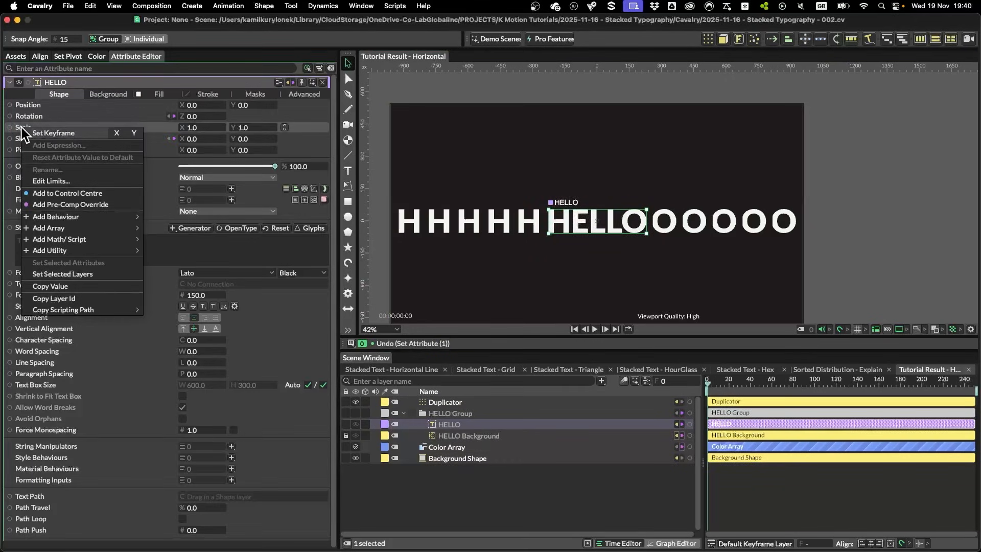
{"action": "mouse_move", "coordinate": [75, 218]}
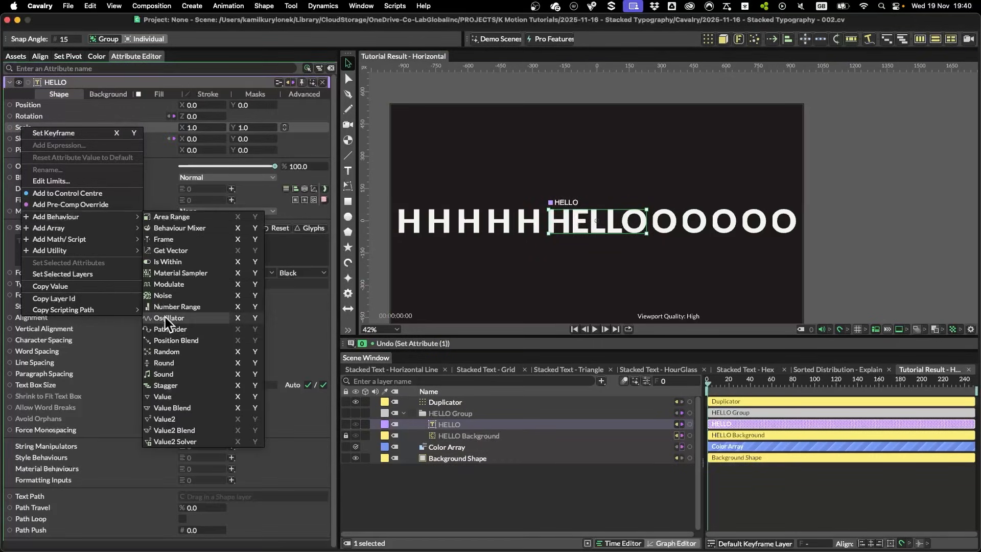
{"action": "left_click", "coordinate": [164, 396]}
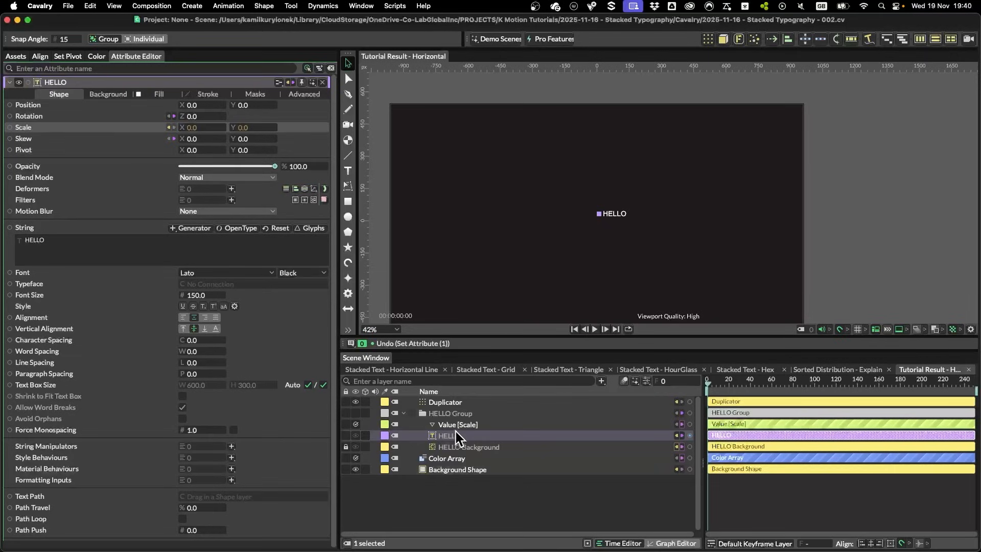
Step: Keyframe the scale Value at 0 on frame 0, 1 on frame 60 and 211 near frame 130, with eased curves
{"action": "left_click_drag", "start_coordinate": [456, 431], "coordinate": [466, 437]}
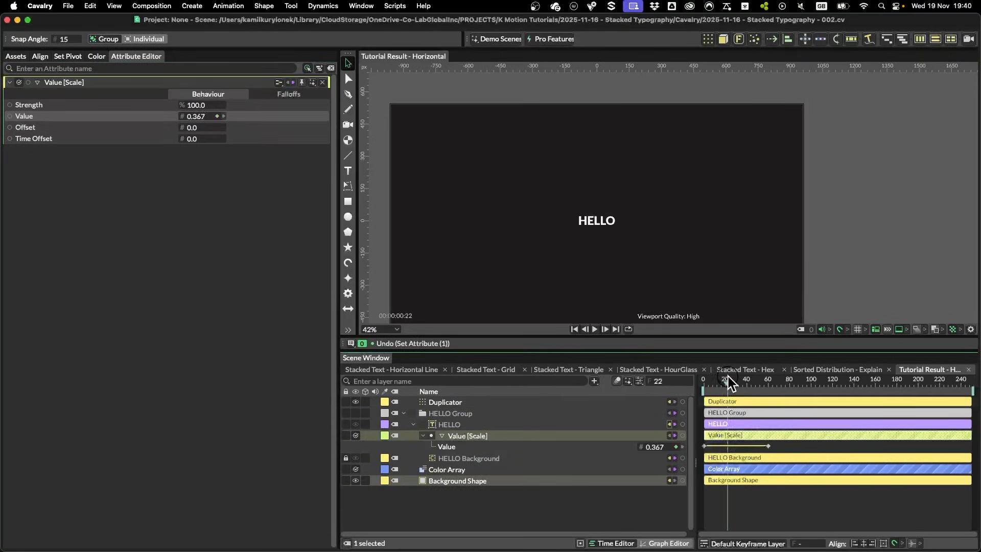
{"action": "left_click_drag", "start_coordinate": [728, 379], "coordinate": [815, 379]}
{"action": "left_click", "coordinate": [676, 543]}
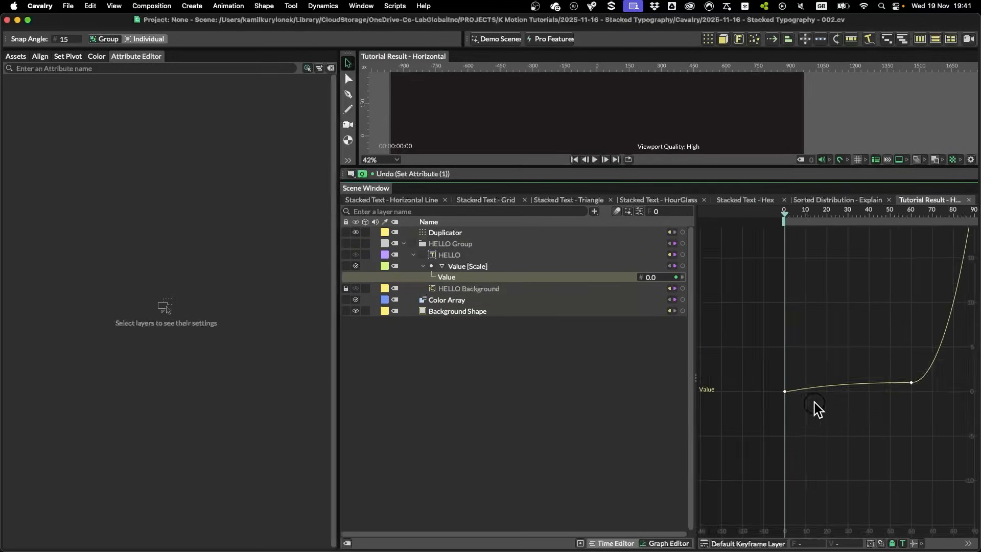
{"action": "left_click", "coordinate": [791, 381]}
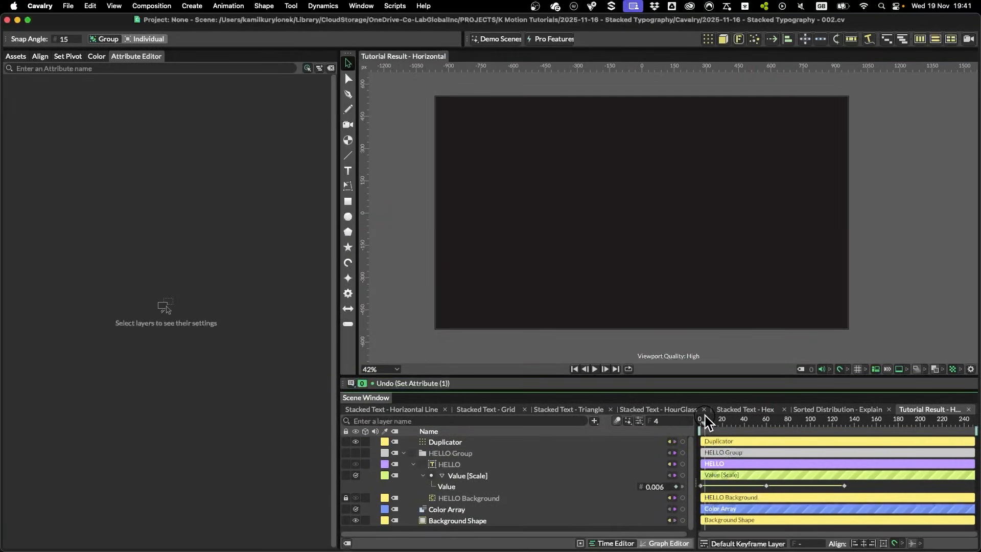
{"action": "left_click_drag", "start_coordinate": [734, 412], "coordinate": [847, 409]}
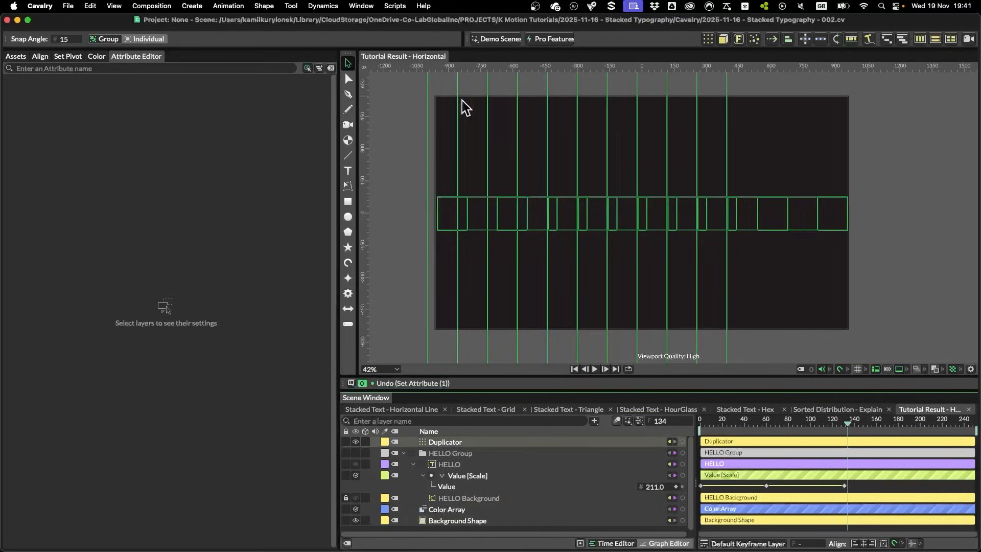
Step: Add a Stagger behaviour to the Duplicator's Shape Time Offset
{"action": "left_click", "coordinate": [764, 419]}
{"action": "left_click", "coordinate": [476, 442]}
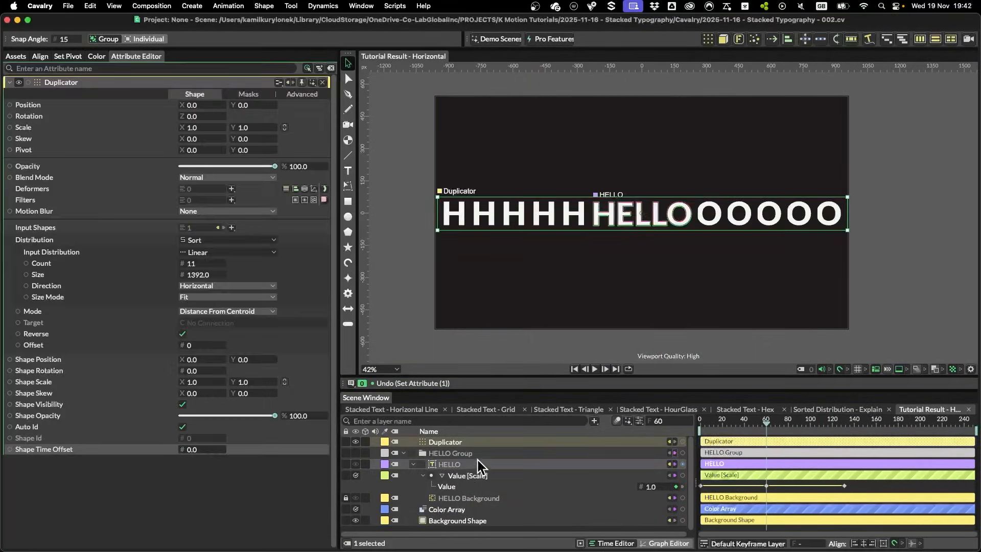
{"action": "right_click", "coordinate": [60, 452]}
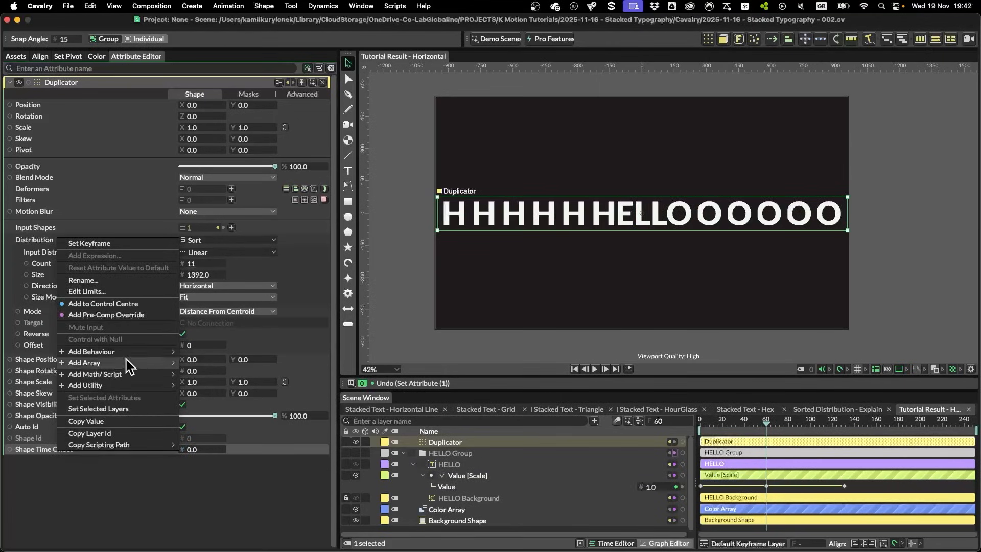
{"action": "mouse_move", "coordinate": [136, 353]}
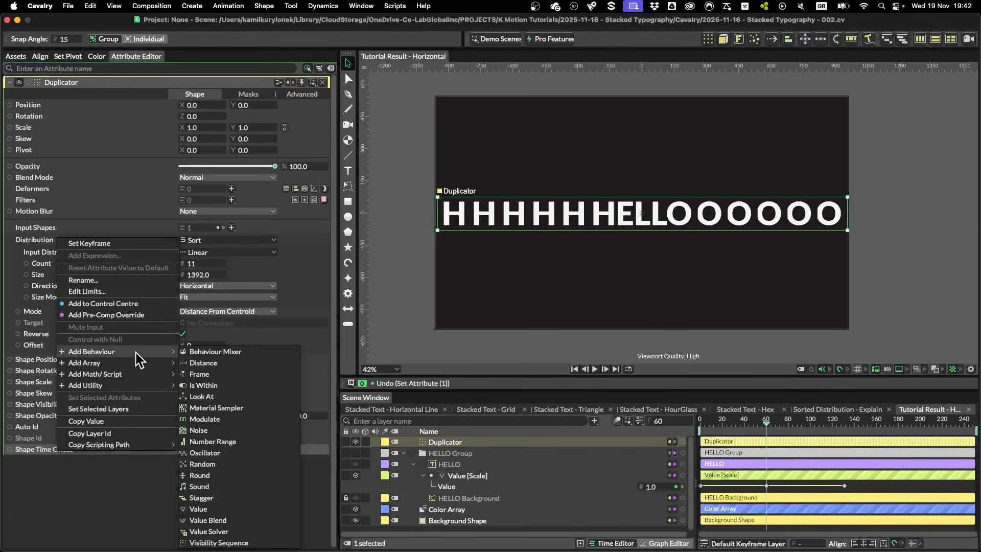
{"action": "left_click", "coordinate": [202, 497]}
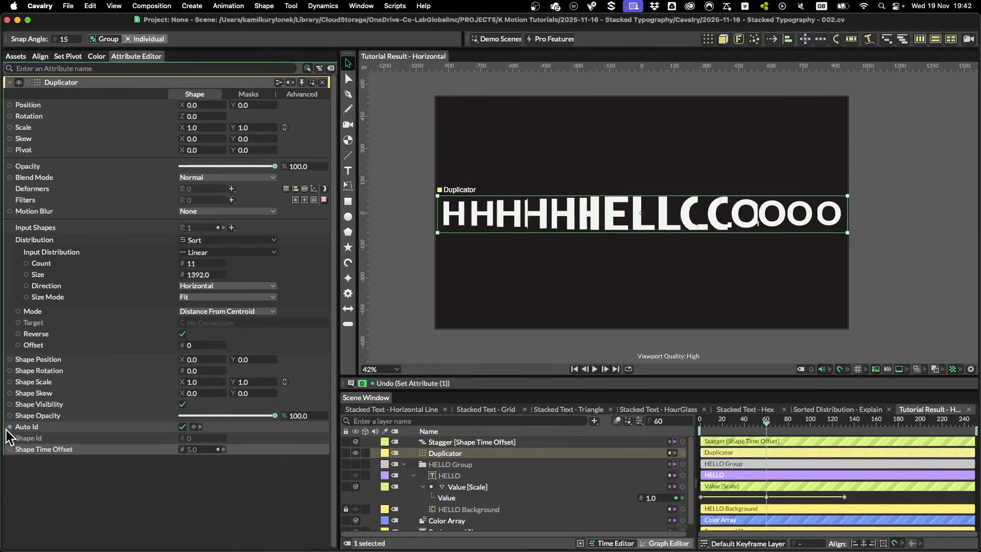
Step: Nest the Stagger under the Duplicator, and set its Minimum to -40 and Maximum to 0
{"action": "left_click", "coordinate": [481, 453]}
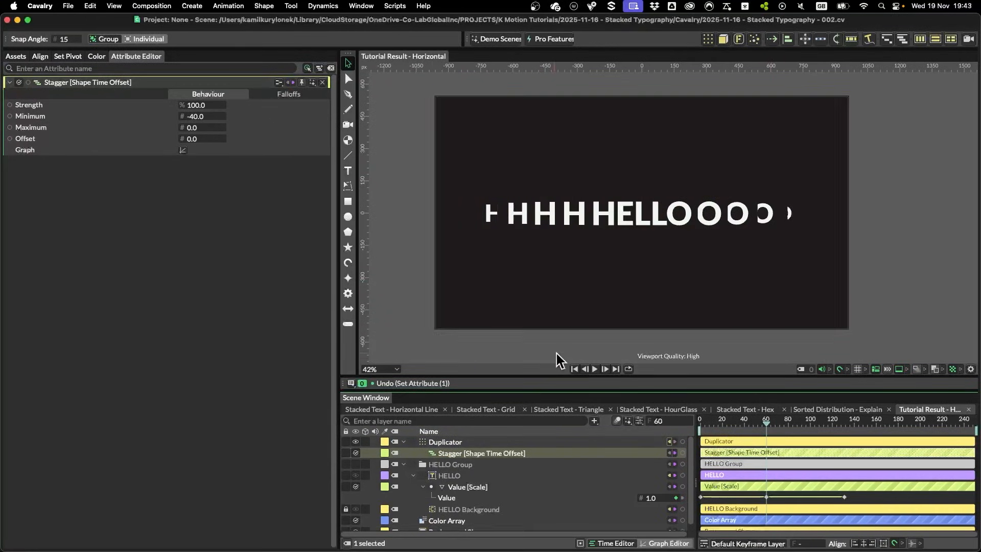
{"action": "scroll", "coordinate": [736, 308], "scroll_direction": "up", "scroll_amount": 1}
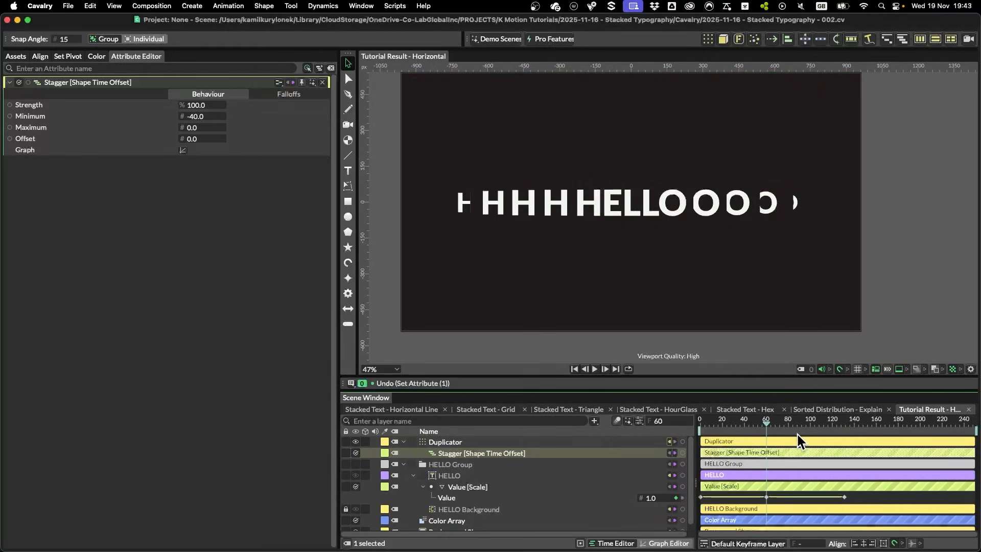
{"action": "left_click_drag", "start_coordinate": [767, 421], "coordinate": [722, 425]}
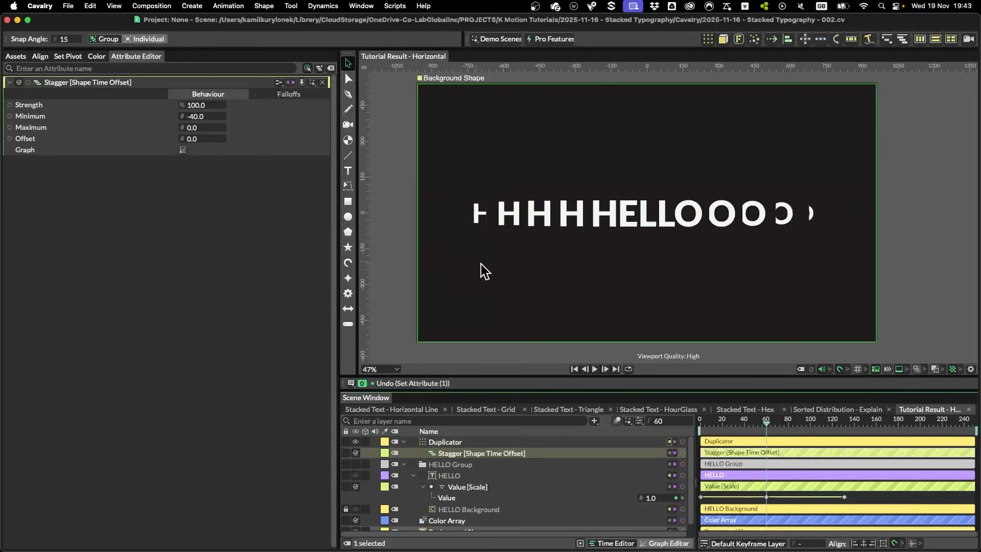
Step: Duplicate the horizontal composition as Tutorial Result - Grid, and delete the Stagger behaviour from the copy
{"action": "left_click", "coordinate": [639, 215]}
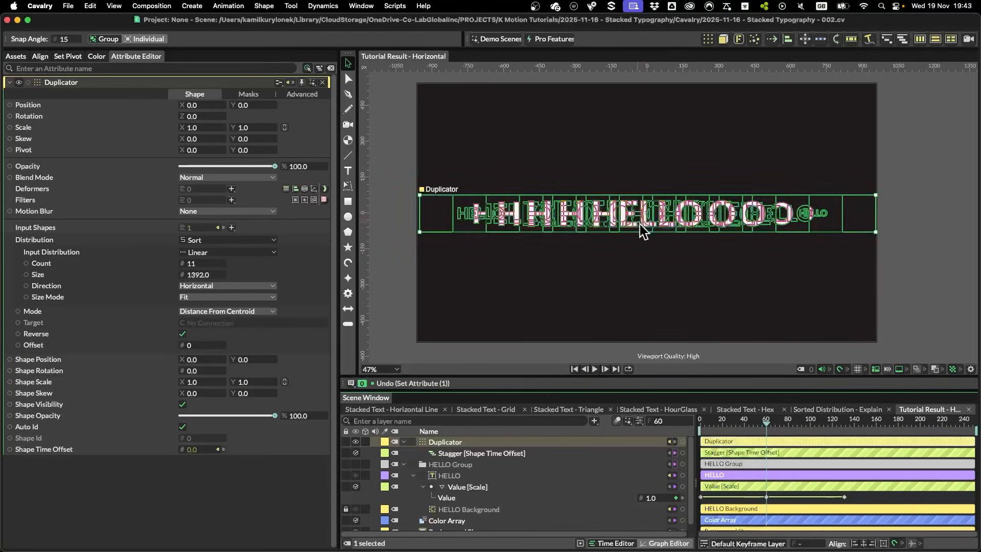
{"action": "mouse_move", "coordinate": [761, 424]}
{"action": "left_mouse_down"}
{"action": "mouse_move", "coordinate": [748, 431]}
{"action": "mouse_move", "coordinate": [857, 434]}
{"action": "mouse_move", "coordinate": [768, 434]}
{"action": "left_mouse_up"}
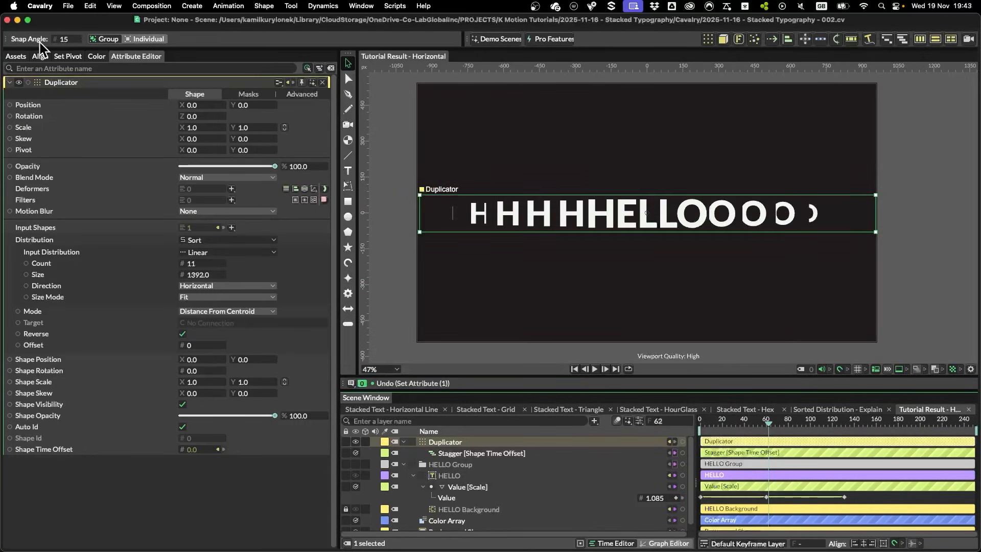
{"action": "left_click", "coordinate": [13, 56]}
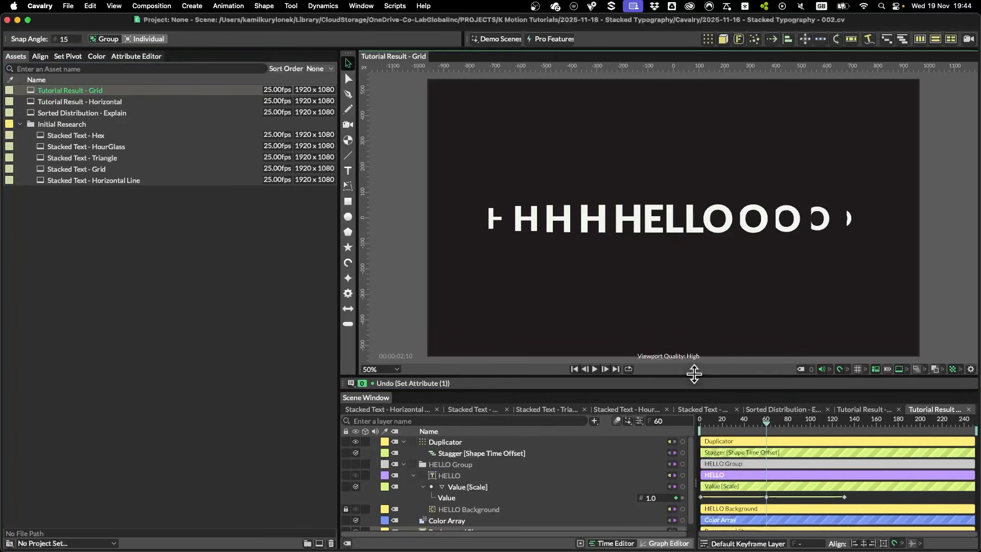
{"action": "left_click_drag", "start_coordinate": [694, 375], "coordinate": [694, 288]}
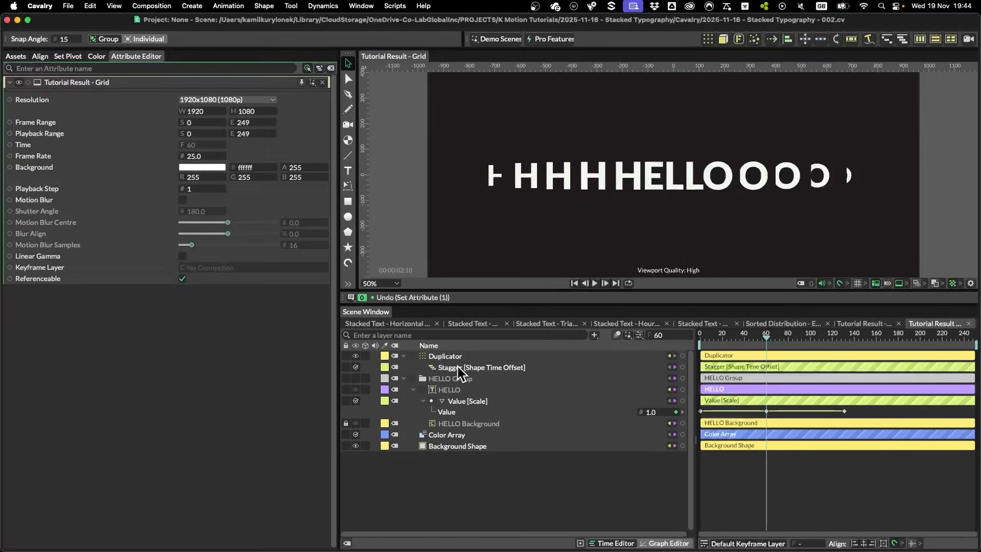
{"action": "key", "text": "BackSpace"}
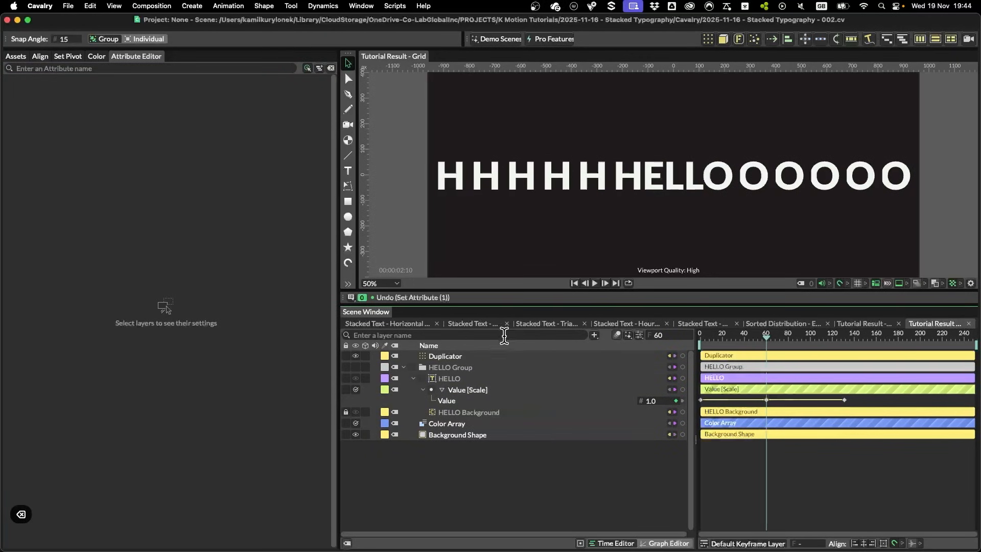
Step: Change the Duplicator's Input Distribution to Grid
{"action": "left_click", "coordinate": [481, 356]}
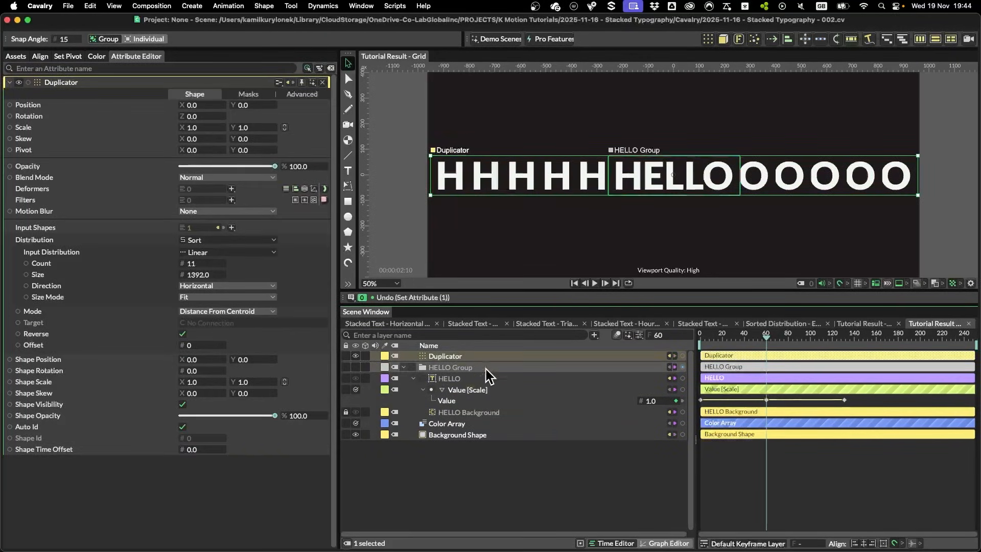
{"action": "left_click", "coordinate": [209, 253]}
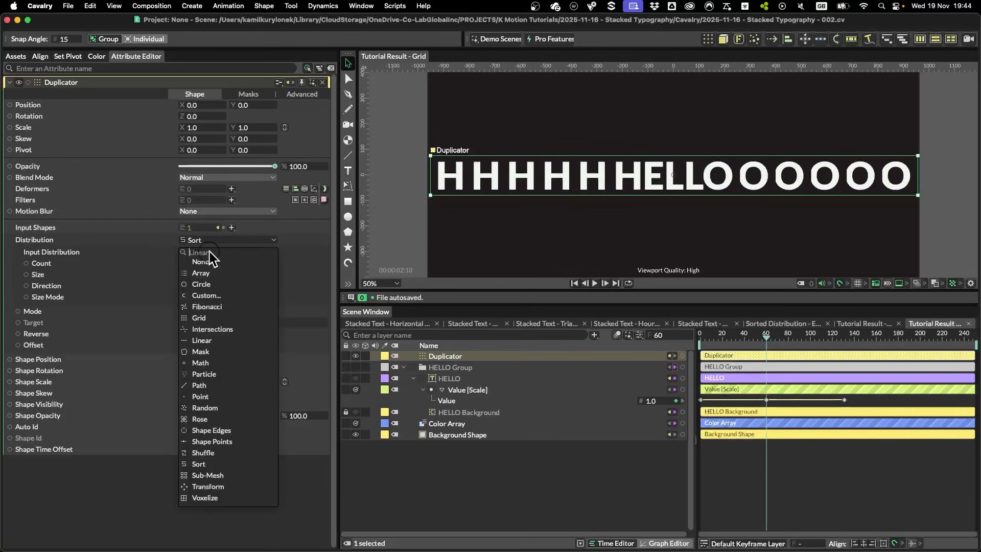
{"action": "left_click", "coordinate": [200, 318]}
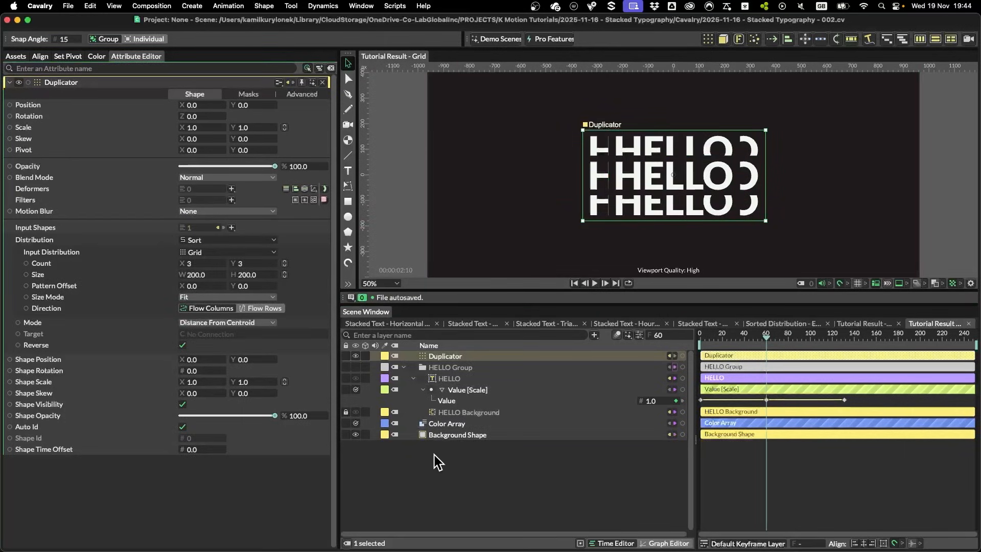
Step: Enable the stroke on the HELLO Background shape to outline each duplicate's box
{"action": "left_click", "coordinate": [460, 412]}
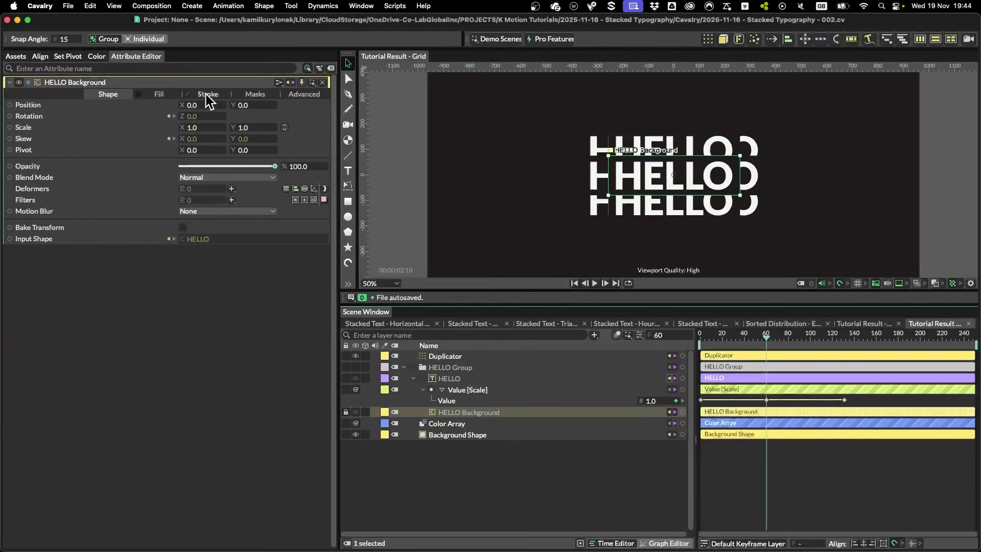
{"action": "left_click", "coordinate": [208, 95]}
{"action": "left_click", "coordinate": [183, 105]}
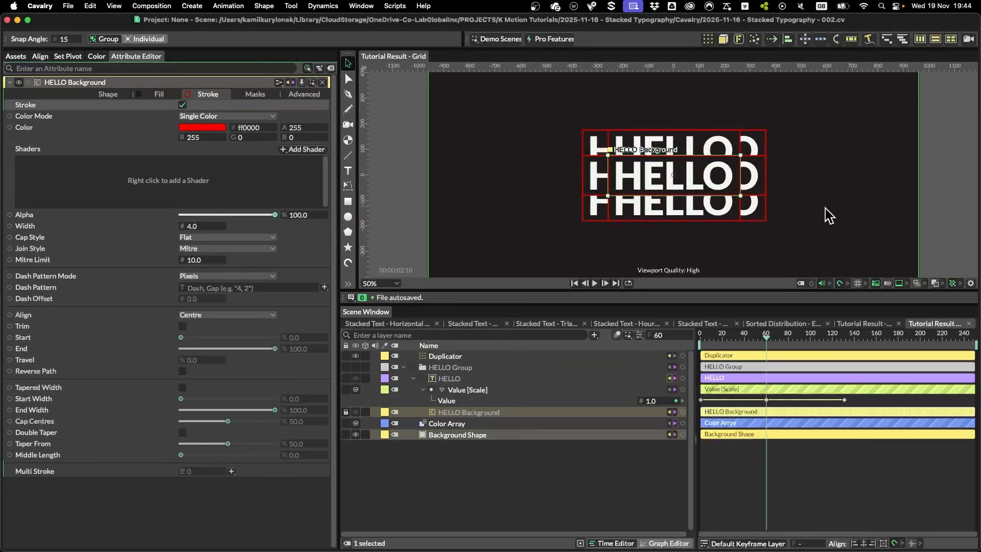
Step: Link the Duplicator's grid Count axes and set the count to 9 by 9
{"action": "scroll", "coordinate": [826, 209], "scroll_direction": "down", "scroll_amount": 1}
{"action": "left_click", "coordinate": [445, 356]}
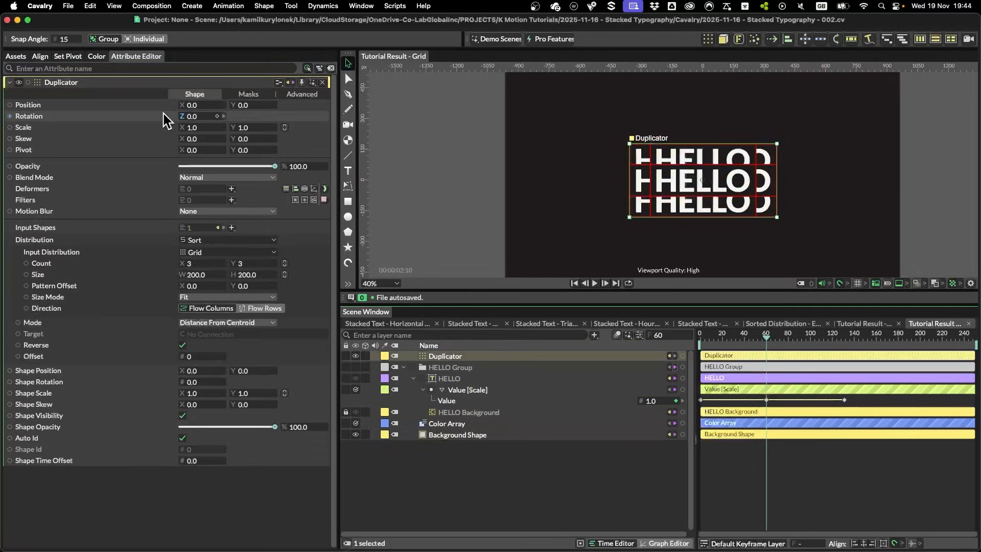
{"action": "double_click", "coordinate": [255, 263]}
{"action": "key", "text": "Up"}
{"action": "key", "text": "Up"}
{"action": "key", "text": "Up"}
{"action": "key", "text": "Up"}
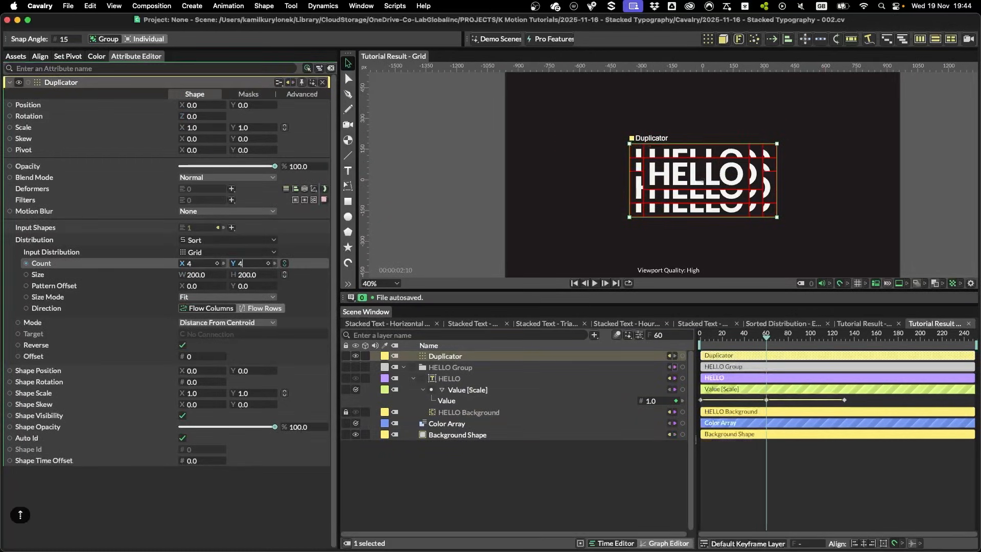
{"action": "key", "text": "Up"}
{"action": "key", "text": "Up"}
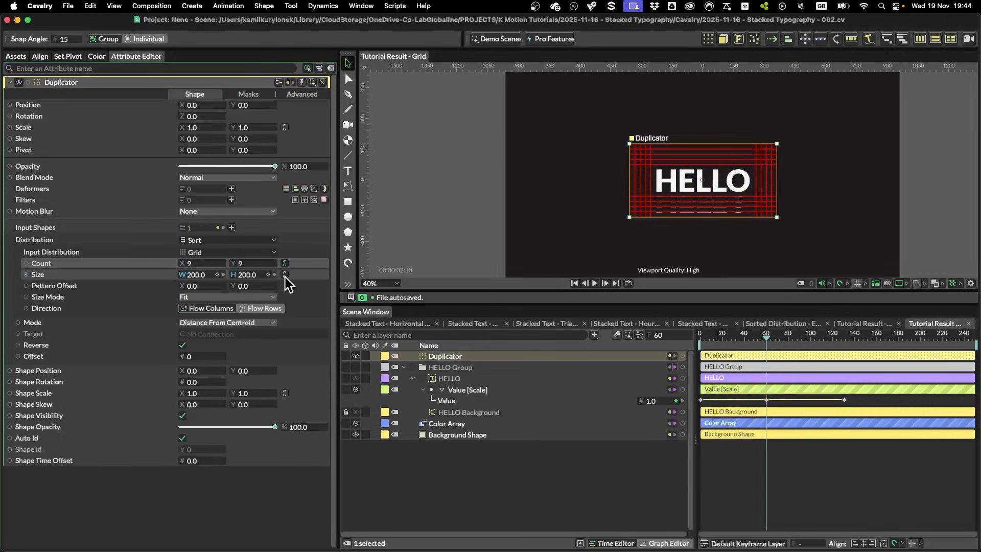
Step: Link the Duplicator's grid Size axes and enlarge the grid to 848 by 848
{"action": "left_click_drag", "start_coordinate": [250, 279], "coordinate": [498, 256]}
{"action": "scroll", "coordinate": [501, 213], "scroll_direction": "down", "scroll_amount": 1}
{"action": "scroll", "coordinate": [499, 206], "scroll_direction": "right", "scroll_amount": 2}
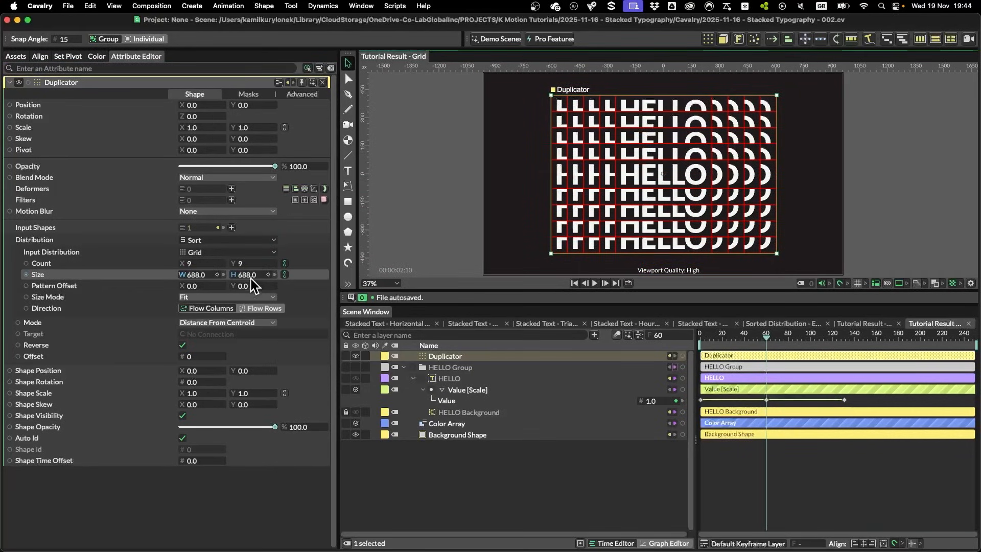
{"action": "left_click_drag", "start_coordinate": [251, 279], "coordinate": [337, 279]}
{"action": "scroll", "coordinate": [530, 177], "scroll_direction": "down", "scroll_amount": 2}
{"action": "left_click_drag", "start_coordinate": [530, 178], "coordinate": [525, 202]}
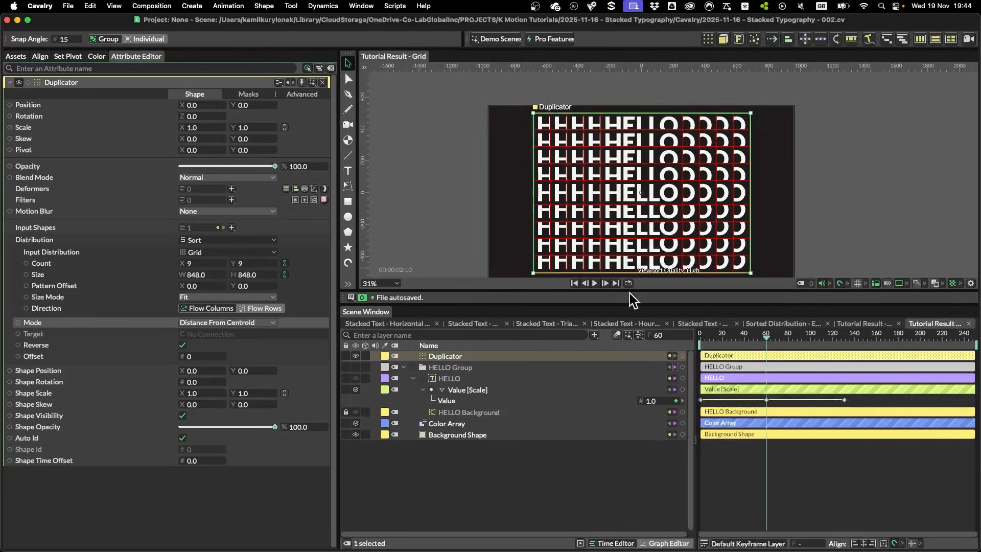
Step: Set the Sort Mode to Distance From Target, and connect a new Null as the Duplicator's Target
{"action": "left_click", "coordinate": [204, 322]}
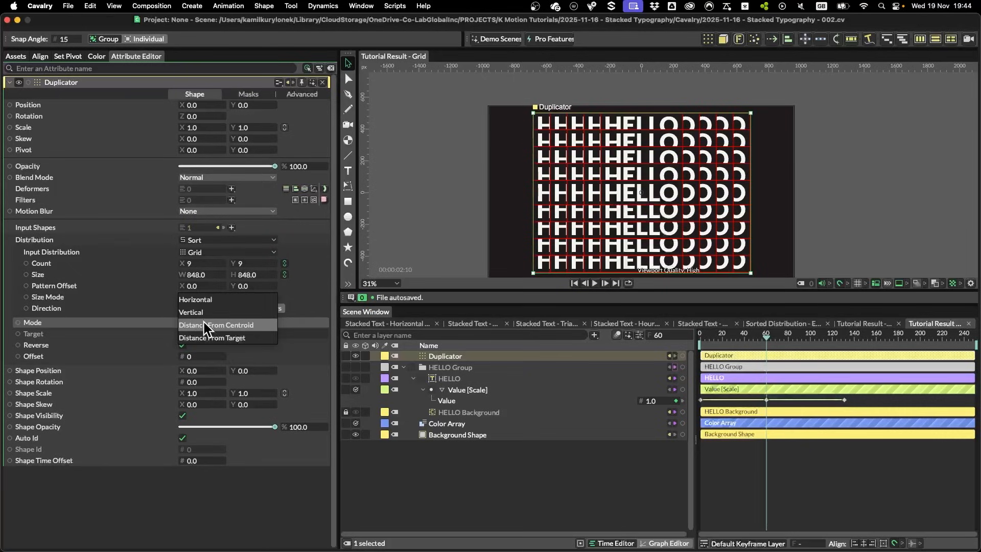
{"action": "left_click", "coordinate": [195, 339]}
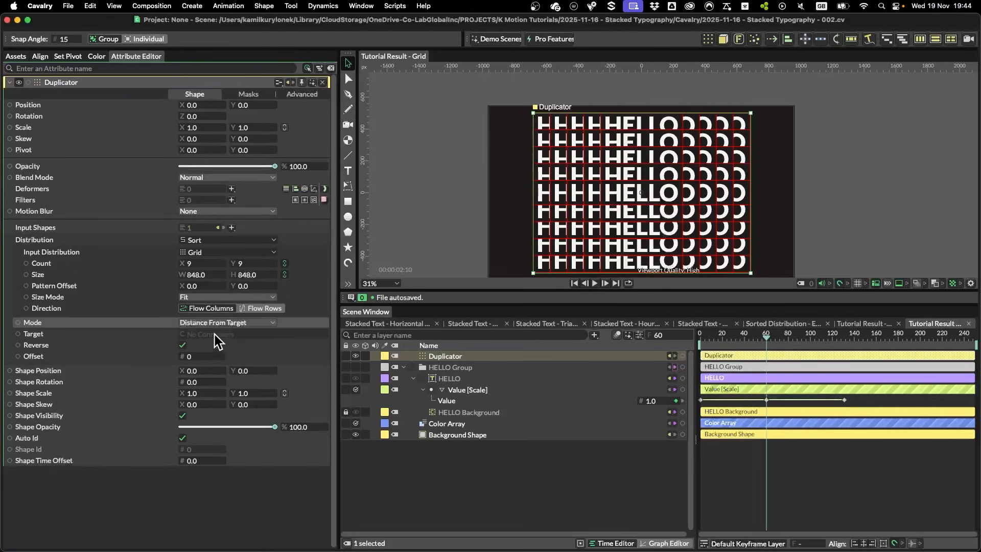
{"action": "left_click", "coordinate": [485, 480]}
{"action": "key", "text": "super+period"}
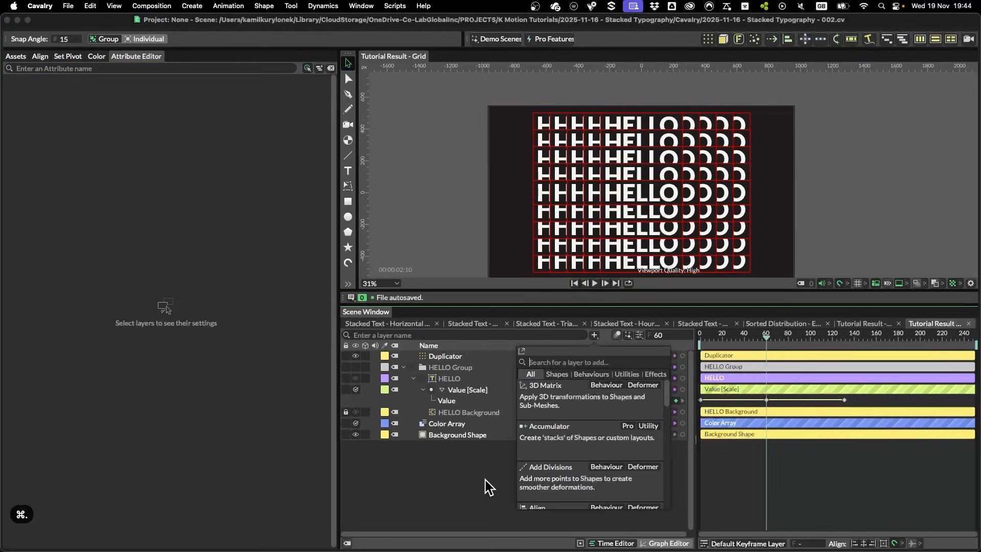
{"action": "type", "text": "null"}
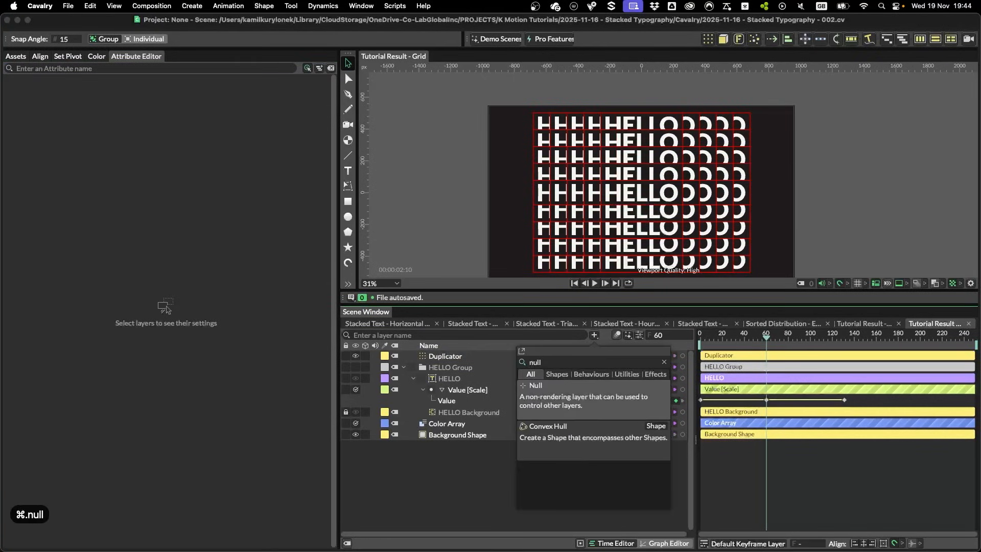
{"action": "left_click", "coordinate": [572, 396]}
{"action": "left_click", "coordinate": [455, 367]}
{"action": "left_click_drag", "start_coordinate": [443, 354], "coordinate": [254, 334]}
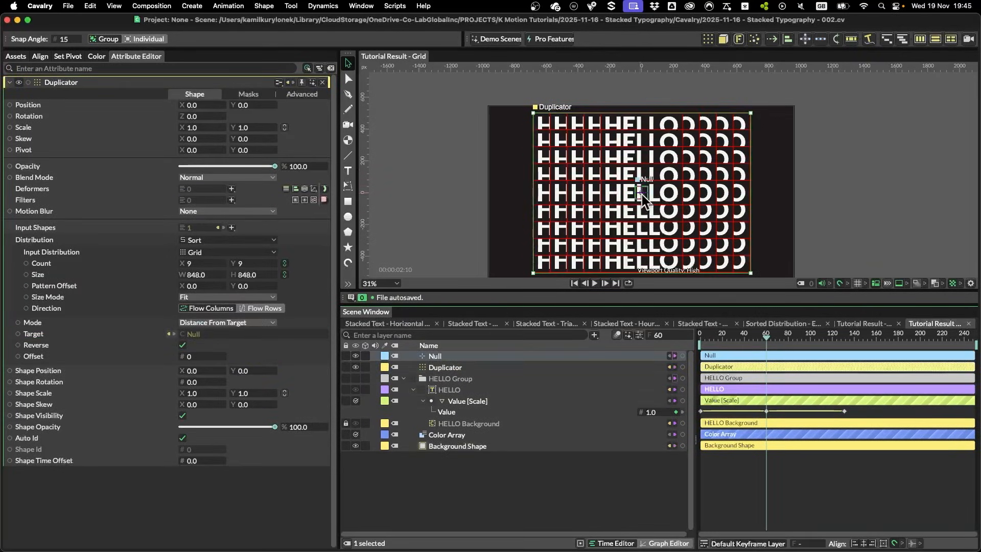
Step: Move the Null between opposite corners of the grid, leaving it near the lower-right corner at about X 520, Y -420
{"action": "left_click_drag", "start_coordinate": [642, 194], "coordinate": [711, 219]}
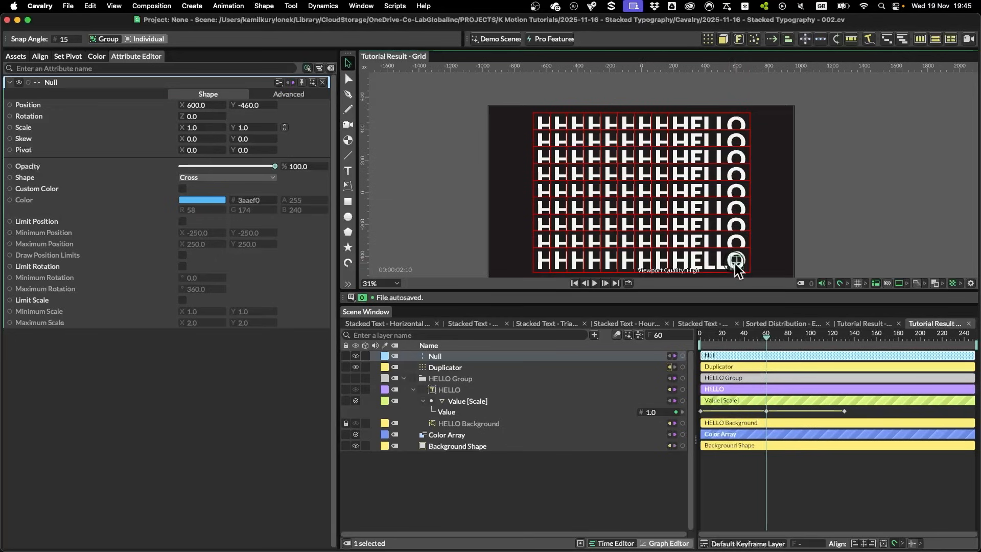
{"action": "left_click_drag", "start_coordinate": [736, 261], "coordinate": [568, 144]}
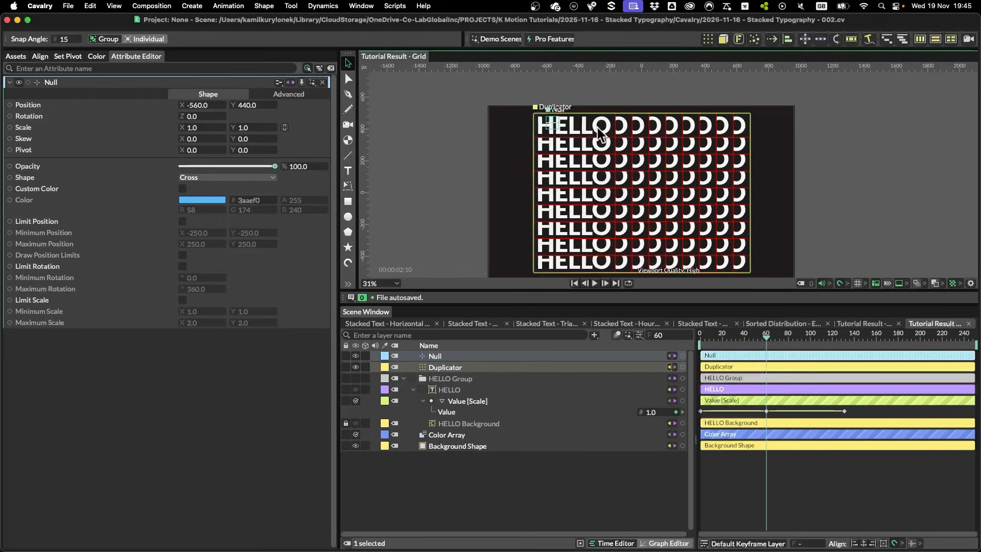
{"action": "scroll", "coordinate": [574, 124], "scroll_direction": "up", "scroll_amount": 5}
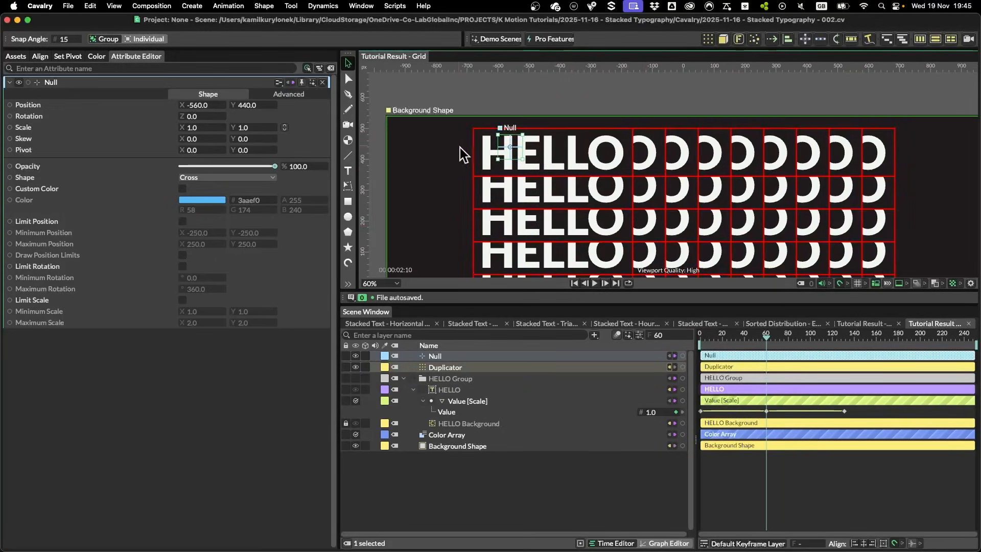
{"action": "left_click_drag", "start_coordinate": [531, 144], "coordinate": [740, 233]}
{"action": "scroll", "coordinate": [646, 183], "scroll_direction": "down", "scroll_amount": 2}
{"action": "scroll", "coordinate": [646, 182], "scroll_direction": "down", "scroll_amount": 2}
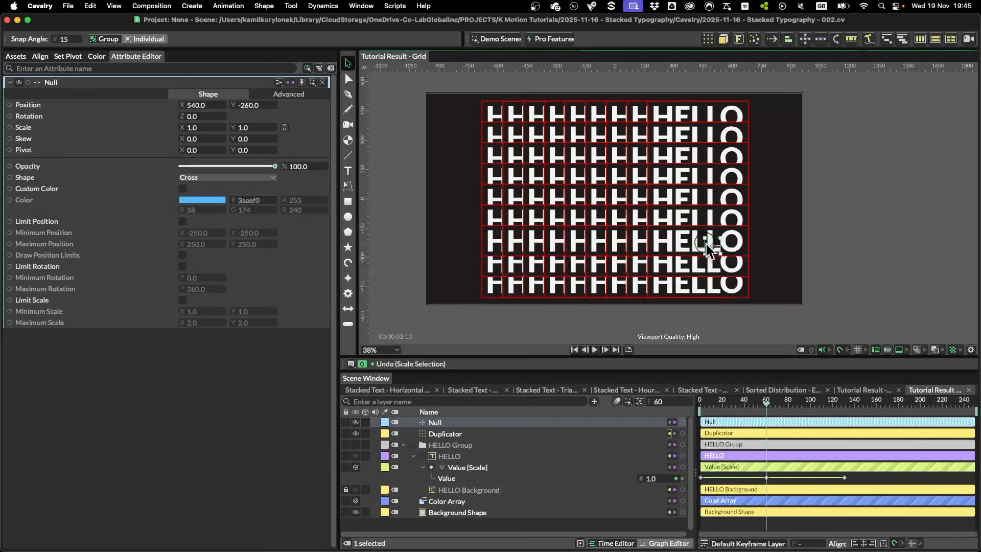
{"action": "left_click_drag", "start_coordinate": [719, 283], "coordinate": [719, 284]}
Step: Turn off the stroke on the HELLO Background shape
{"action": "left_click", "coordinate": [425, 435]}
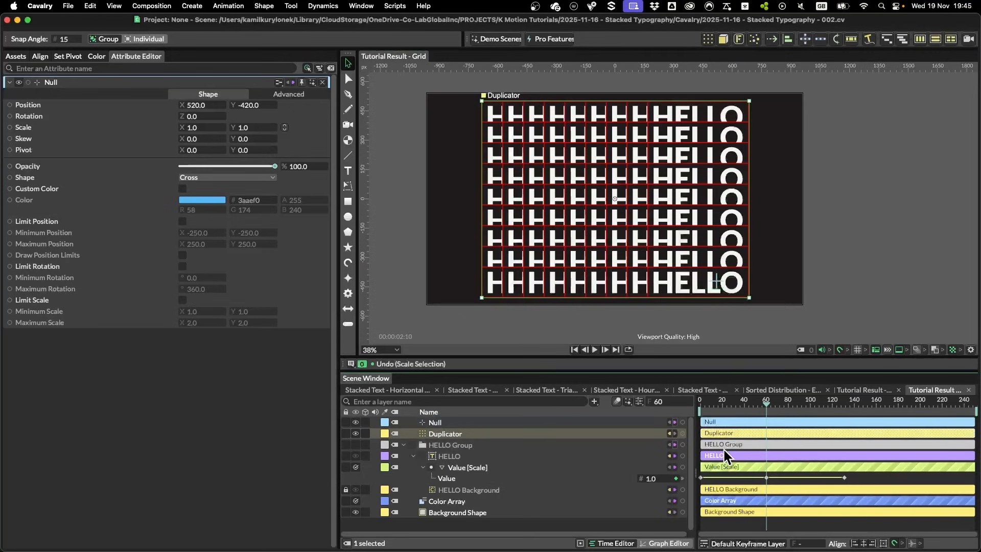
{"action": "mouse_move", "coordinate": [765, 410]}
{"action": "left_mouse_down"}
{"action": "mouse_move", "coordinate": [685, 403]}
{"action": "mouse_move", "coordinate": [861, 403]}
{"action": "mouse_move", "coordinate": [749, 404]}
{"action": "mouse_move", "coordinate": [761, 399]}
{"action": "left_mouse_up"}
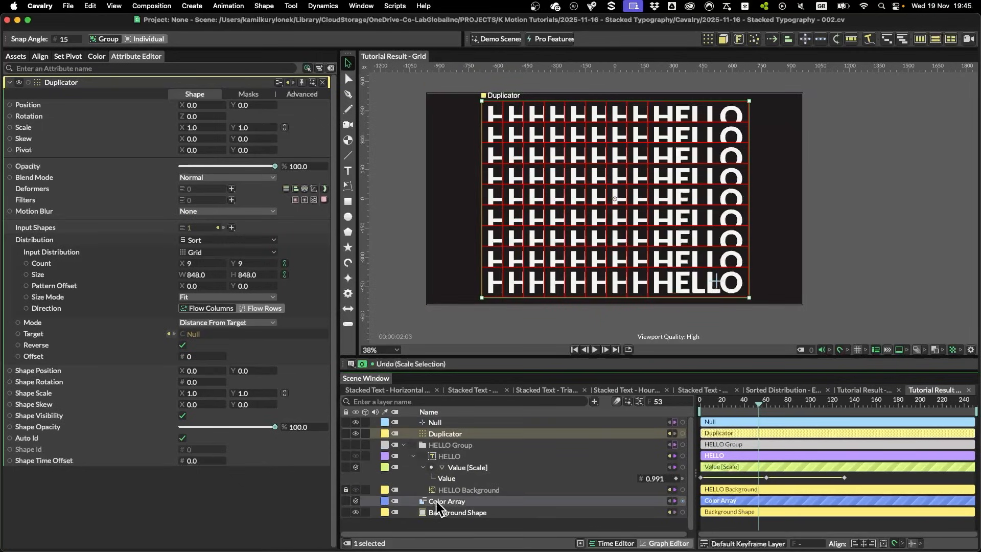
{"action": "left_click", "coordinate": [448, 490]}
{"action": "left_click", "coordinate": [199, 94]}
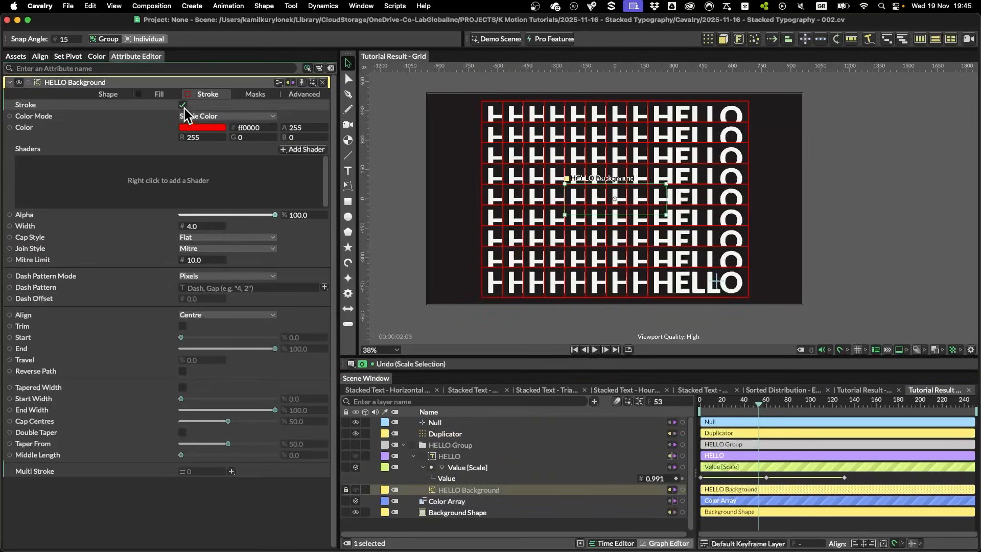
{"action": "left_click", "coordinate": [182, 105]}
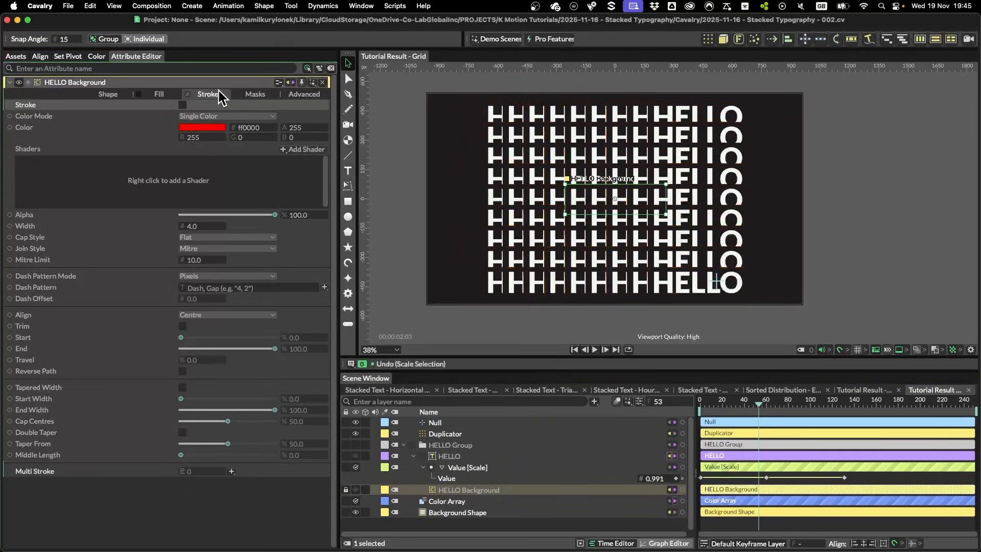
Step: Add a Stagger behaviour to the grid Duplicator's Shape Time Offset and nest it under the Duplicator
{"action": "left_click", "coordinate": [456, 434]}
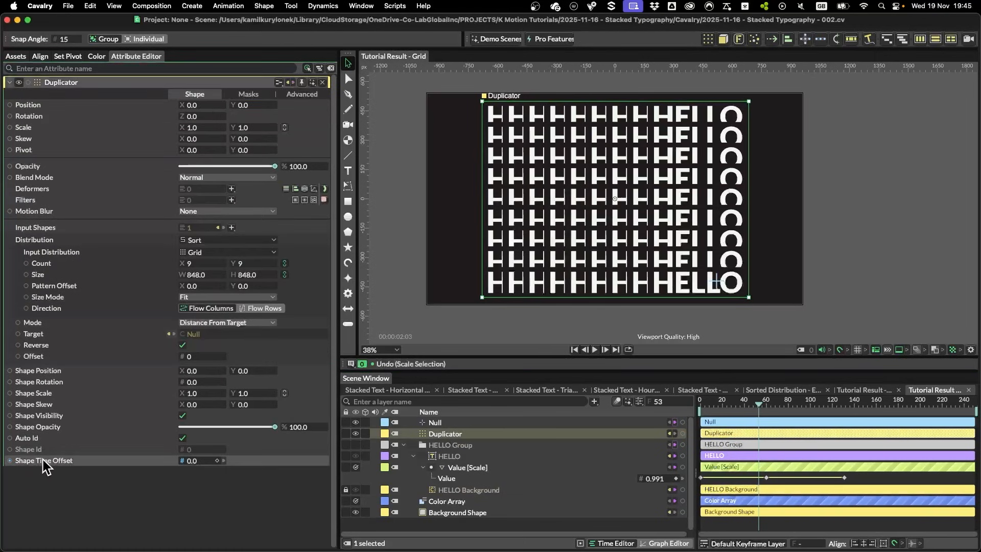
{"action": "right_click", "coordinate": [44, 466]}
{"action": "mouse_move", "coordinate": [113, 367]}
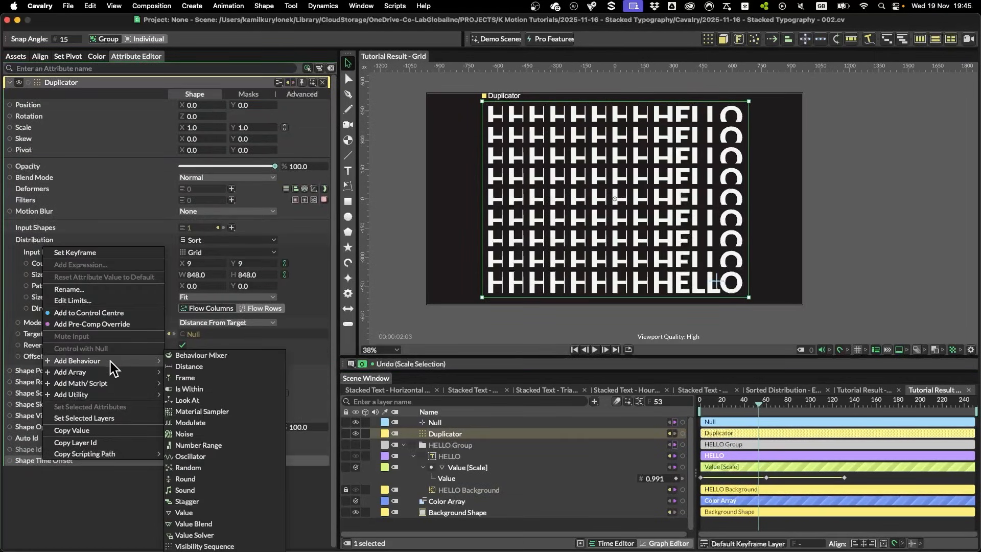
{"action": "left_click", "coordinate": [187, 502]}
{"action": "left_click_drag", "start_coordinate": [445, 448], "coordinate": [446, 446]}
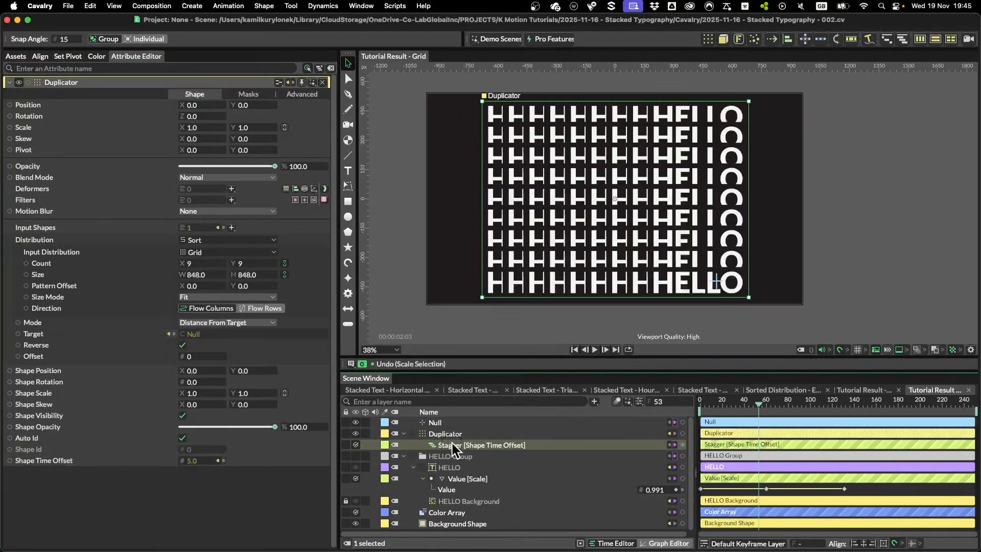
Step: Set the grid Stagger's Minimum to -40 and Maximum to 0
{"action": "type", "text": "-"}
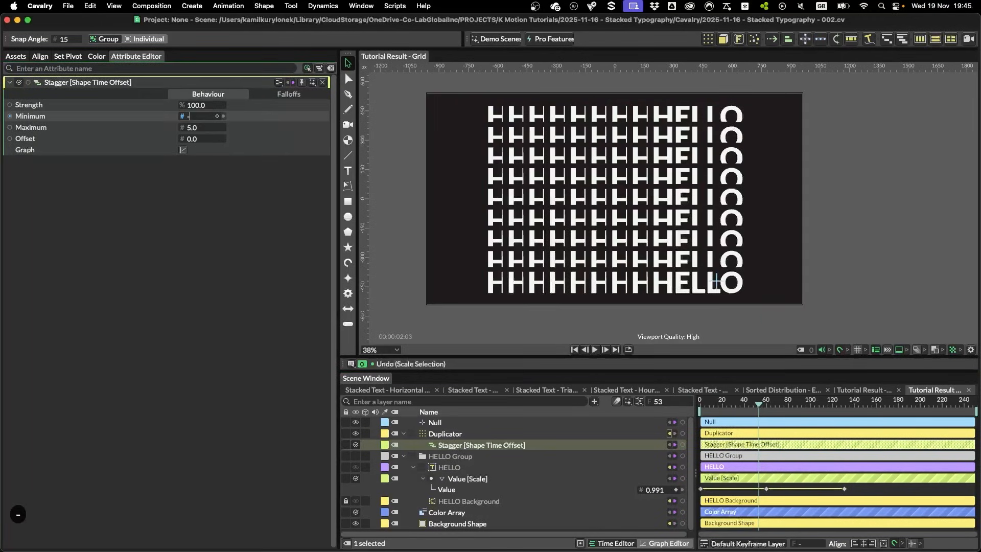
{"action": "type", "text": "40"}
{"action": "key", "text": "Tab"}
{"action": "type", "text": "0"}
{"action": "key", "text": "Return"}
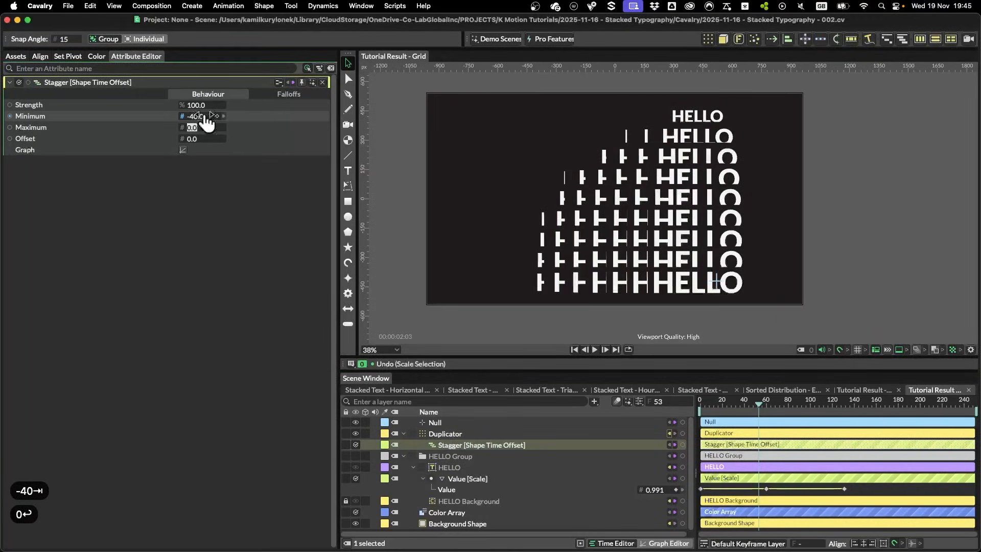
Step: Go to frame 87 and move the Null to the grid's lower-left corner, about X -567, Y -424
{"action": "left_click_drag", "start_coordinate": [756, 411], "coordinate": [797, 401]}
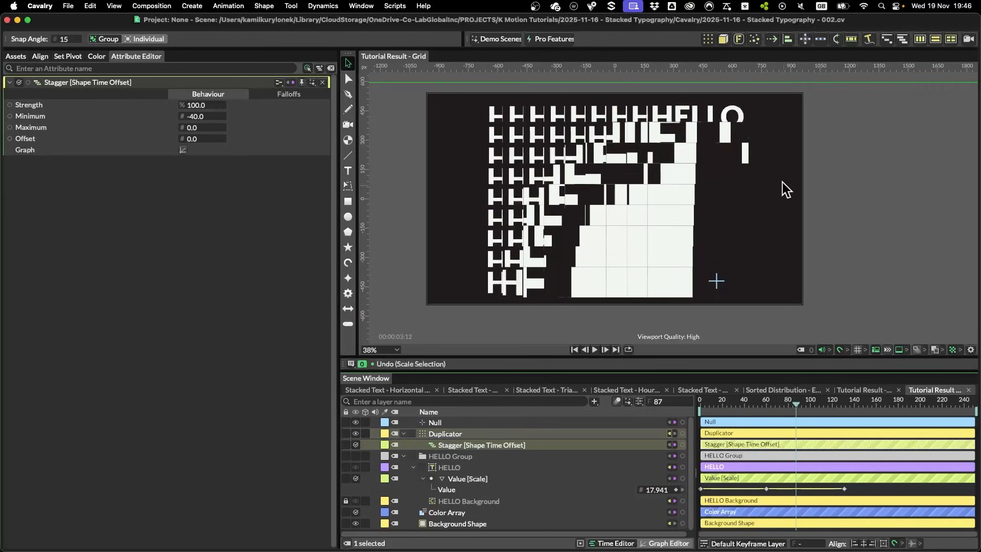
{"action": "left_click_drag", "start_coordinate": [717, 281], "coordinate": [504, 287]}
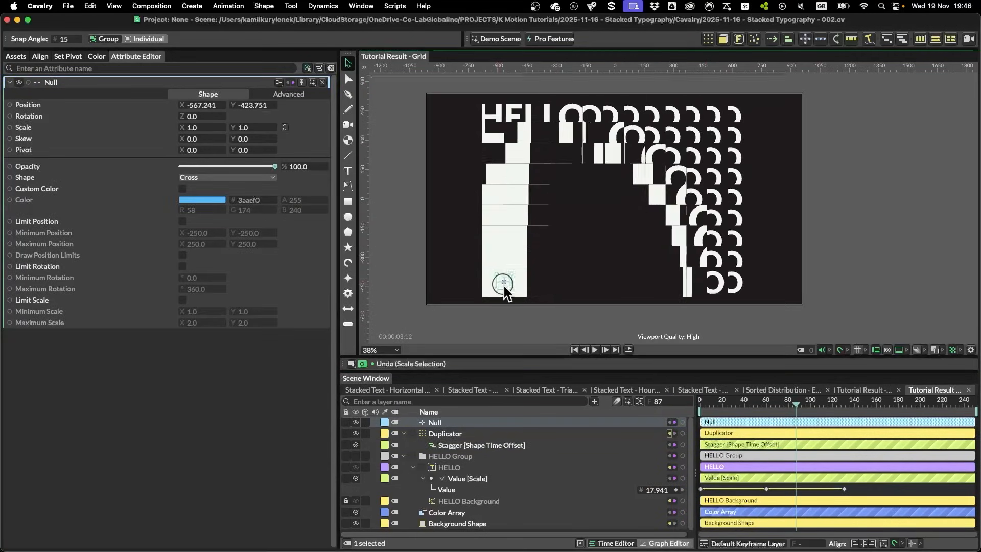
Step: Preview the text animation in the Grid composition and in the Grid - Move composition up to frame 52
{"action": "left_click_drag", "start_coordinate": [784, 404], "coordinate": [878, 401]}
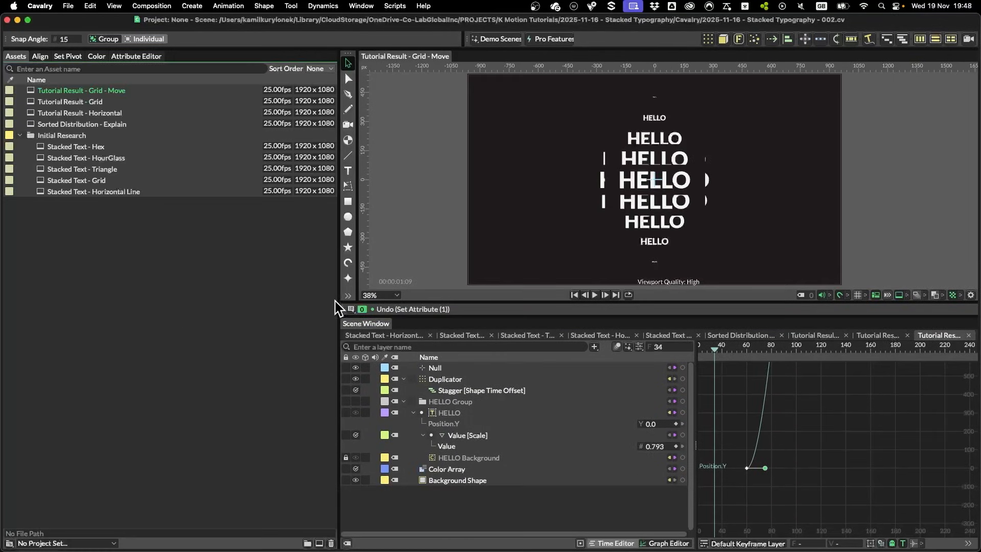
{"action": "mouse_move", "coordinate": [117, 118]}
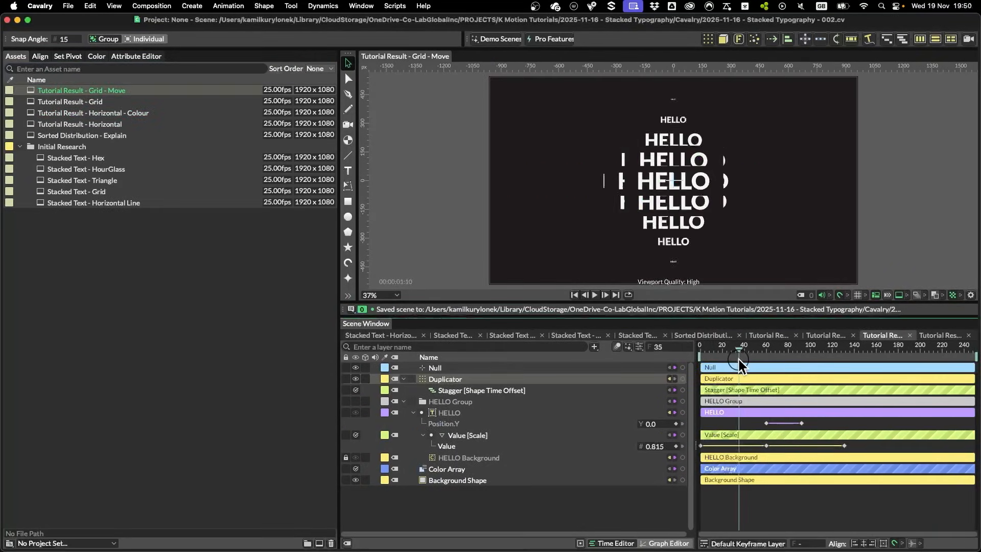
{"action": "mouse_move", "coordinate": [739, 360]}
{"action": "left_mouse_down"}
{"action": "mouse_move", "coordinate": [876, 360]}
{"action": "mouse_move", "coordinate": [717, 360]}
{"action": "mouse_move", "coordinate": [879, 363]}
{"action": "mouse_move", "coordinate": [757, 363]}
{"action": "left_mouse_up"}
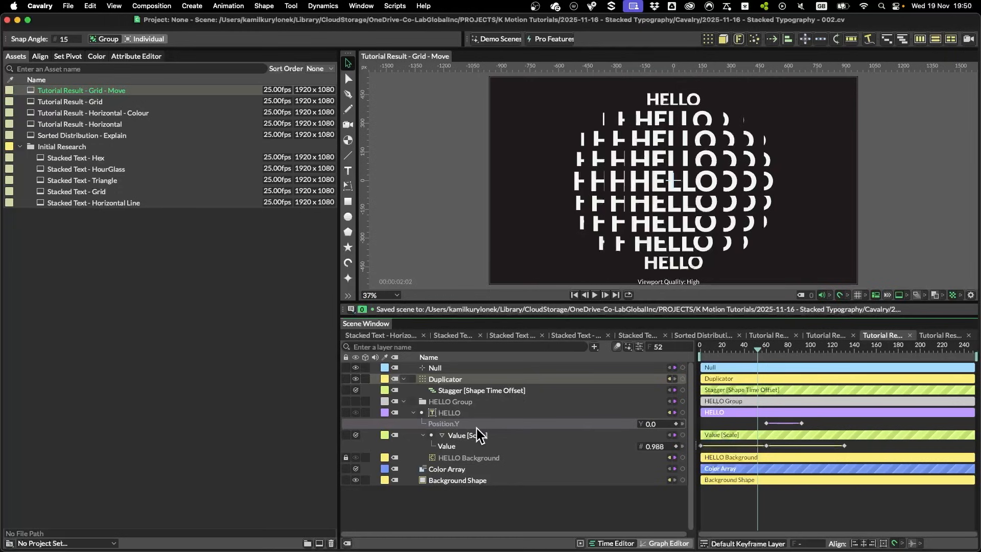
Step: Select the HELLO text in the Grid - Move composition and unpin the Comparison attributes carried over from Horizontal - Colour
{"action": "left_click", "coordinate": [467, 413]}
{"action": "left_click", "coordinate": [136, 56]}
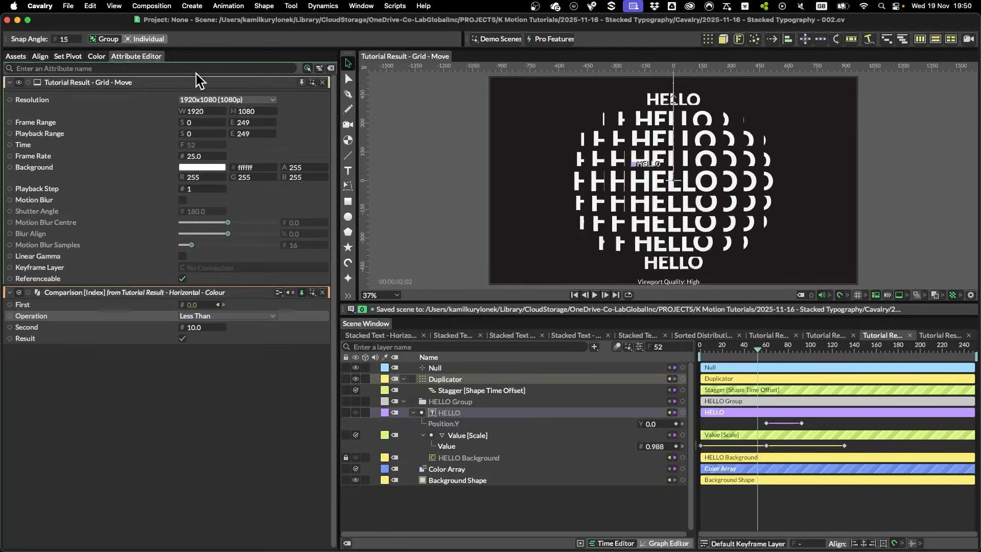
{"action": "left_click", "coordinate": [311, 293]}
{"action": "mouse_move", "coordinate": [759, 353]}
{"action": "left_mouse_down"}
{"action": "mouse_move", "coordinate": [889, 345]}
{"action": "mouse_move", "coordinate": [752, 350]}
{"action": "left_mouse_up"}
{"action": "left_click", "coordinate": [654, 159]}
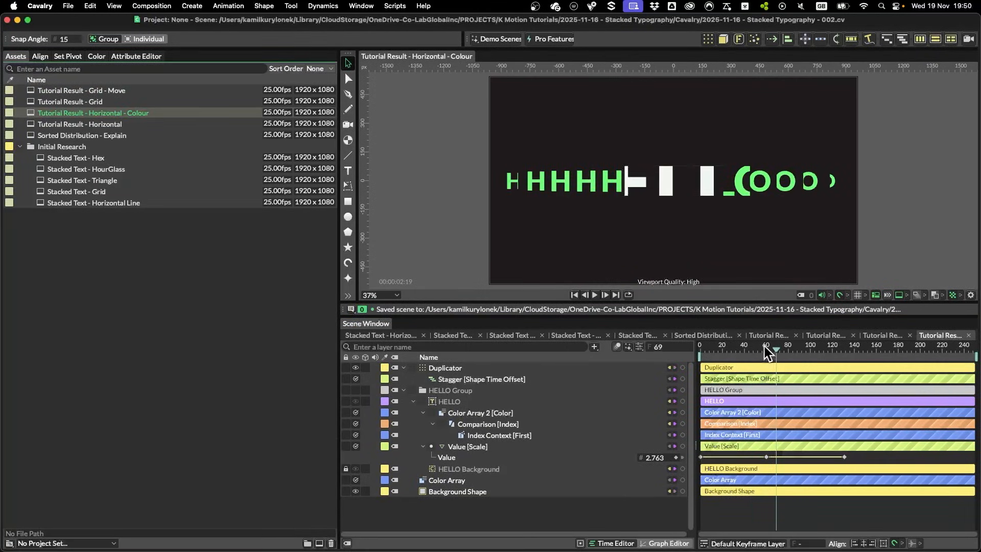
Step: Preview the Horizontal - Colour composition at frame 54 and examine the settings of HELLO's Color Array 2, Comparison and Index Context
{"action": "mouse_move", "coordinate": [765, 347]}
{"action": "left_mouse_down"}
{"action": "mouse_move", "coordinate": [698, 347]}
{"action": "mouse_move", "coordinate": [881, 355]}
{"action": "mouse_move", "coordinate": [769, 359]}
{"action": "left_mouse_up"}
{"action": "left_click", "coordinate": [743, 170]}
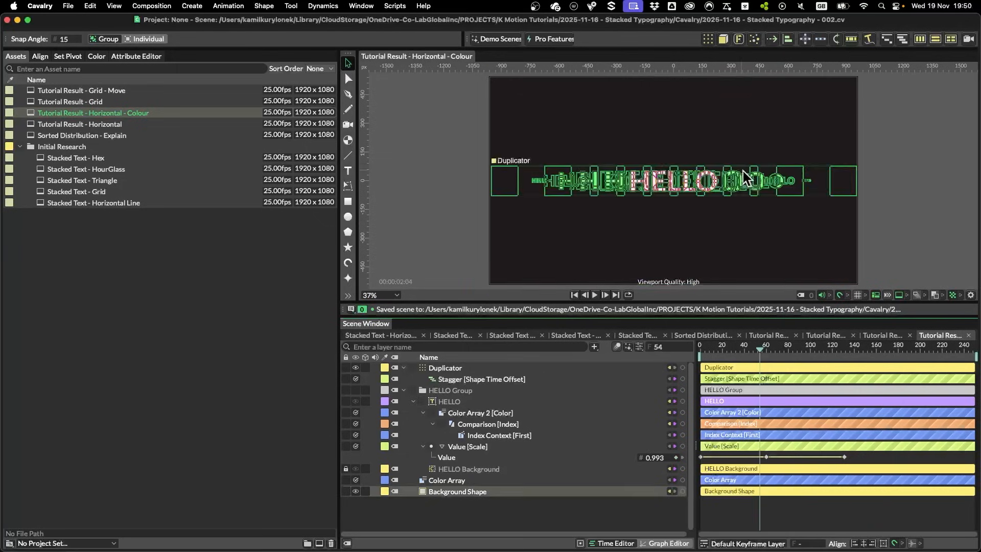
{"action": "left_click", "coordinate": [553, 161]}
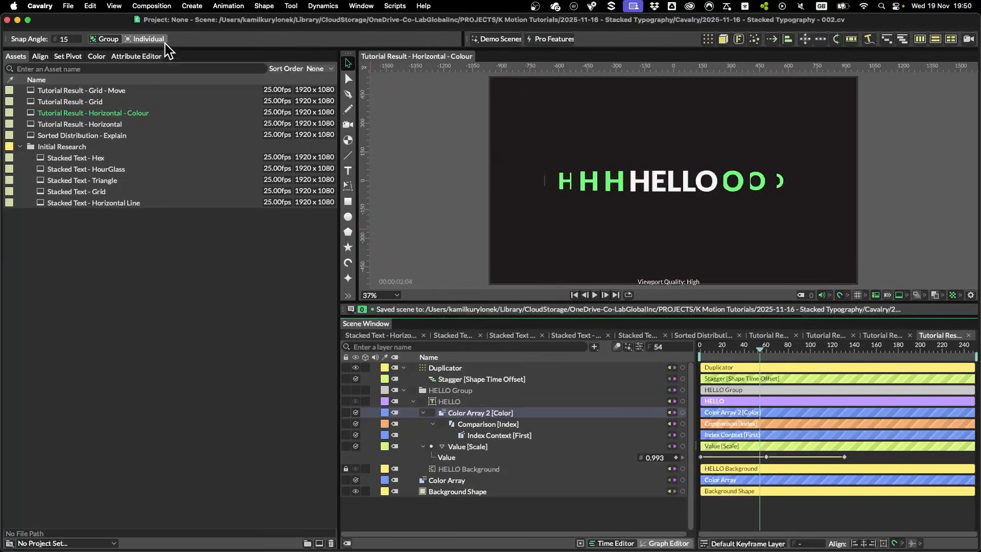
{"action": "left_click", "coordinate": [155, 56]}
{"action": "left_click", "coordinate": [483, 413]}
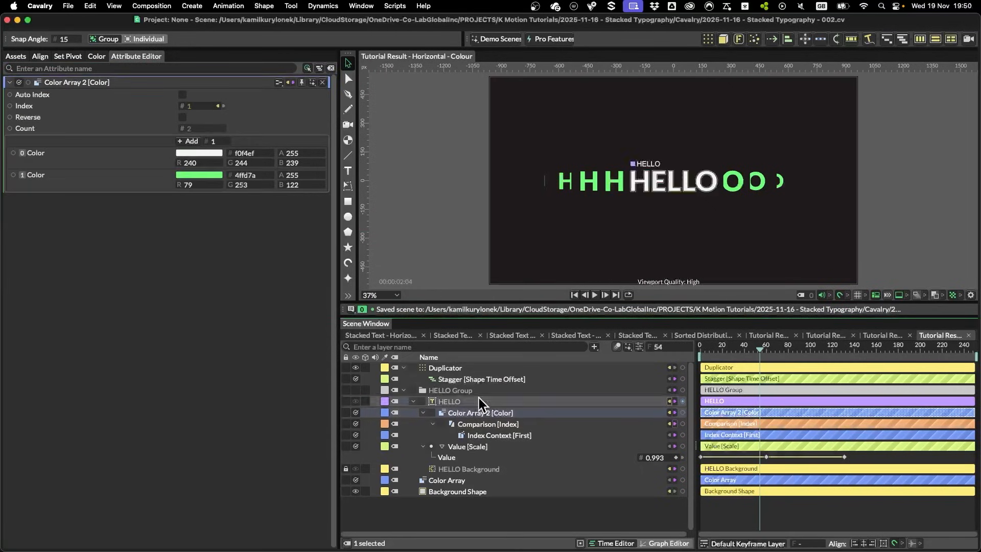
{"action": "left_click", "coordinate": [493, 423]}
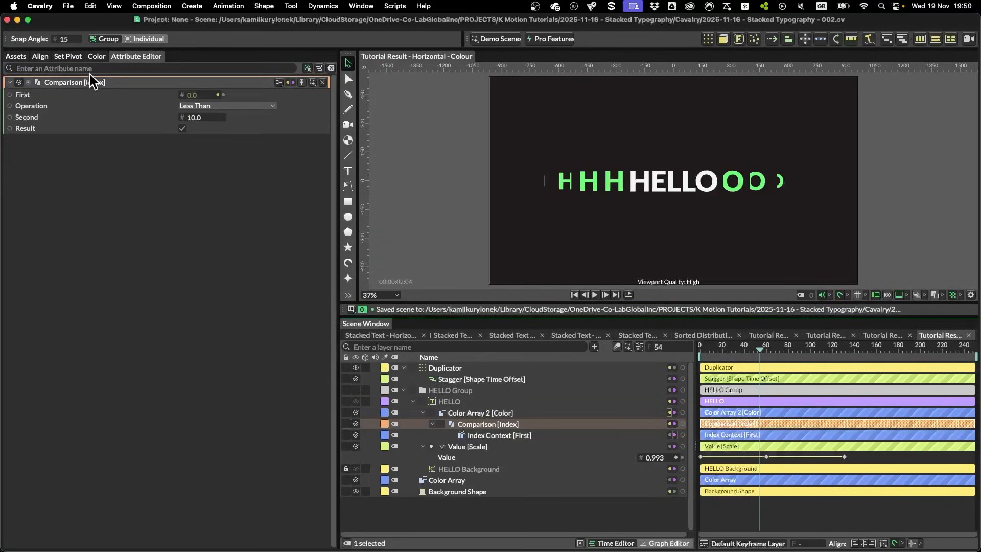
{"action": "left_click", "coordinate": [495, 432]}
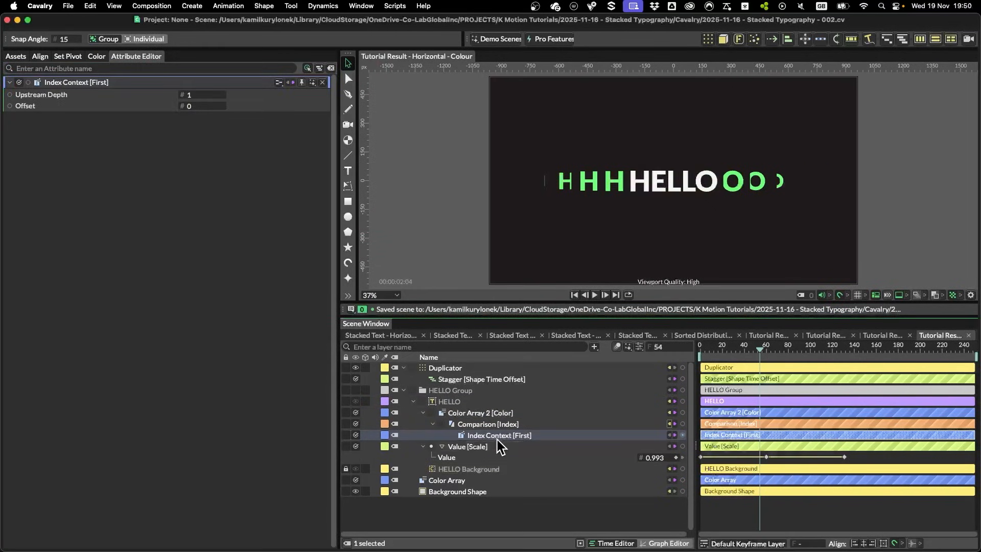